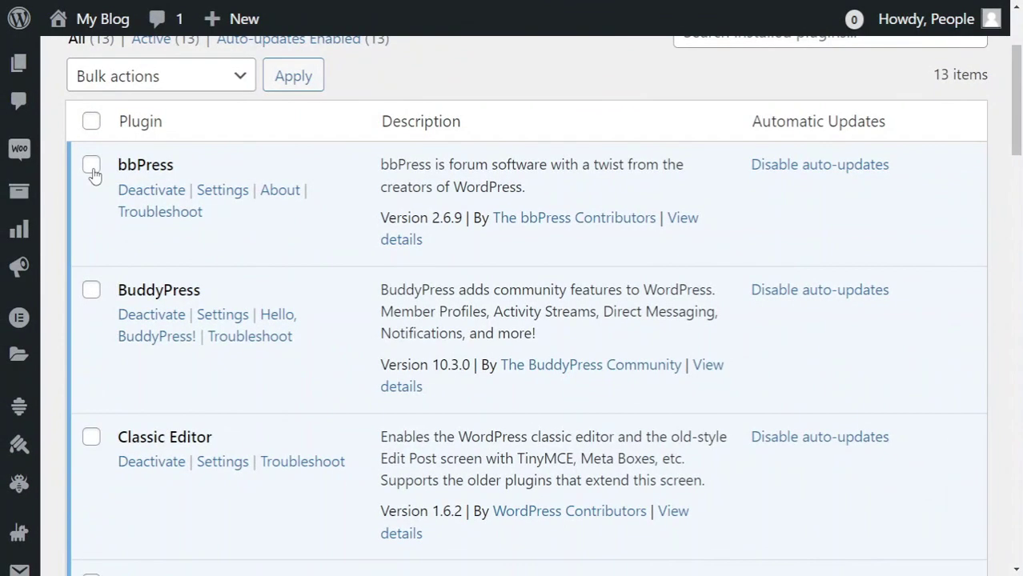
Step: Deactivate the bbPress, BuddyPress and Classic Editor plugins together with one bulk action
{"action": "left_click", "coordinate": [91, 165]}
{"action": "left_click", "coordinate": [91, 293]}
{"action": "left_click", "coordinate": [92, 438]}
{"action": "left_click", "coordinate": [237, 80]}
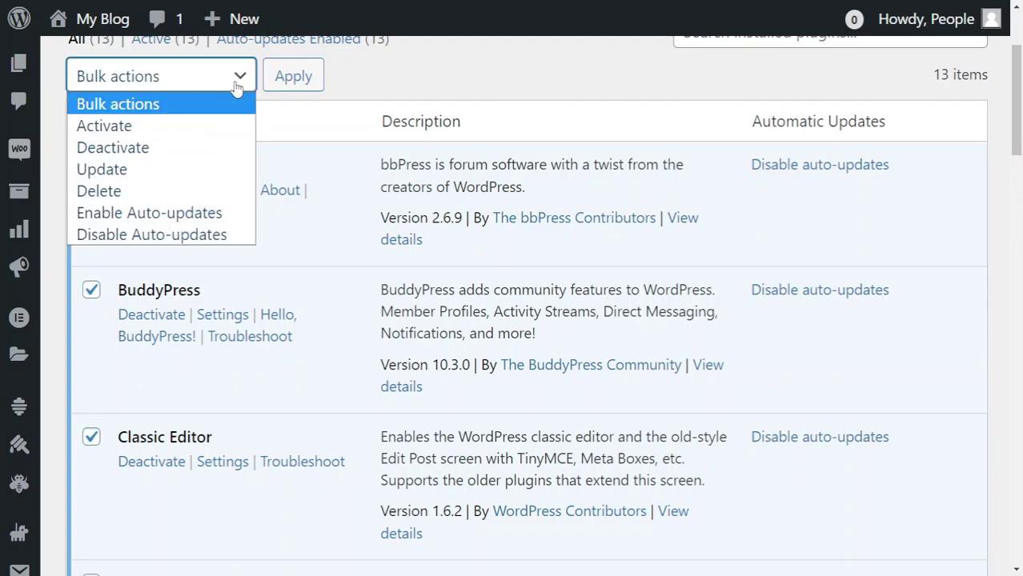
{"action": "left_click", "coordinate": [165, 150]}
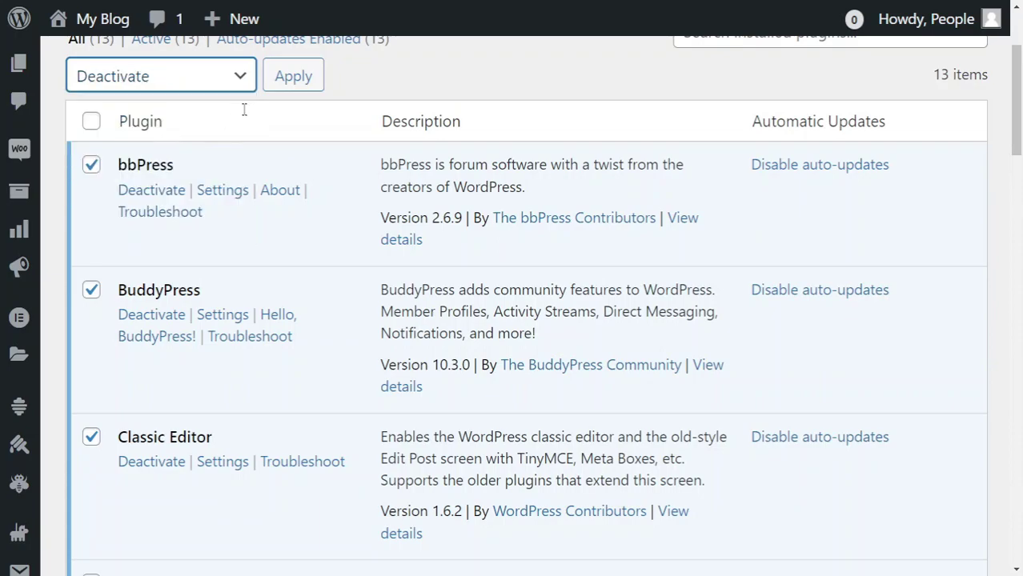
{"action": "left_click", "coordinate": [285, 87]}
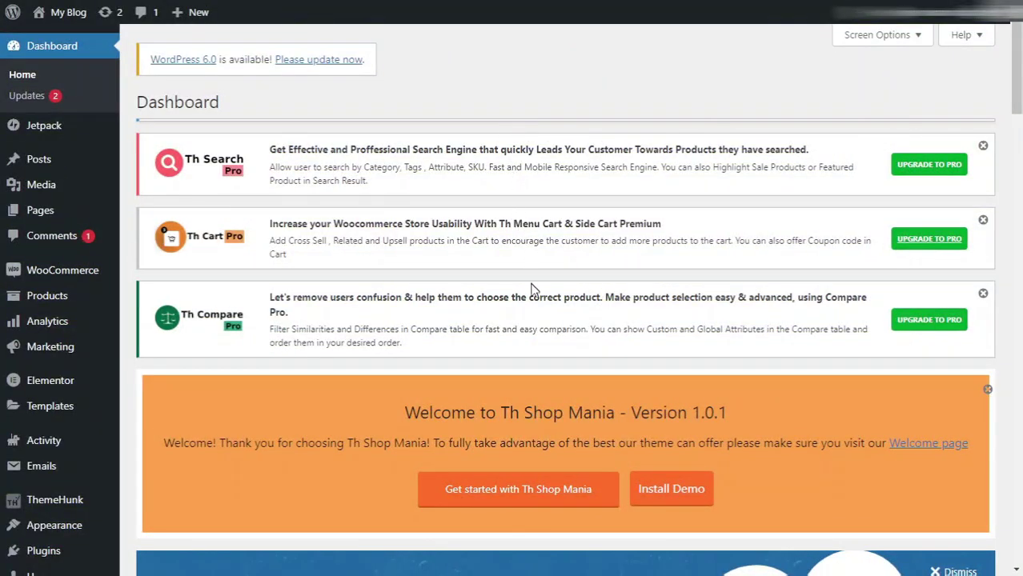
Step: Hide every dashboard screen element except Site Health Status
{"action": "scroll", "coordinate": [530, 299], "scroll_direction": "down", "scroll_amount": 7}
{"action": "scroll", "coordinate": [528, 304], "scroll_direction": "down", "scroll_amount": 15}
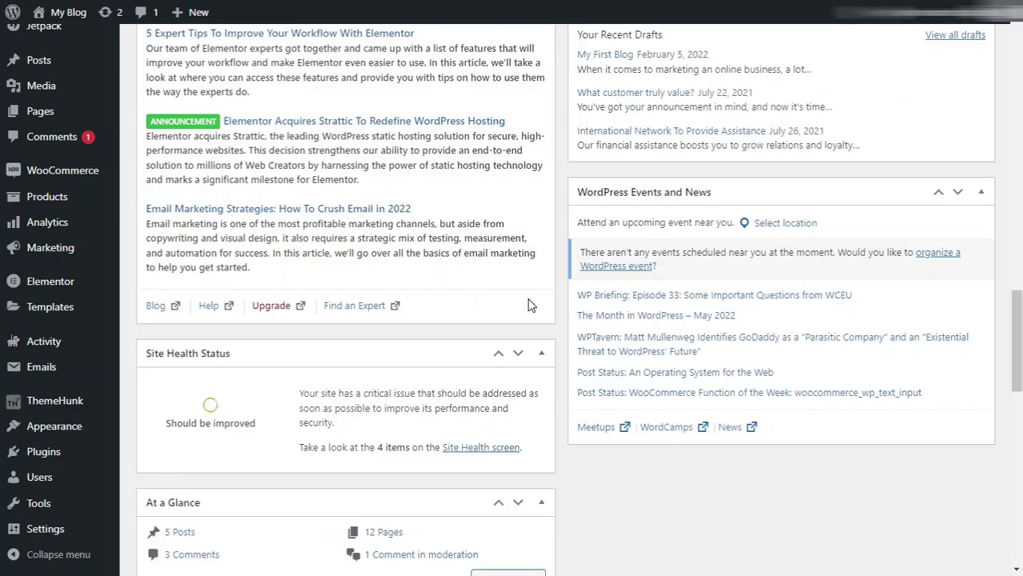
{"action": "scroll", "coordinate": [528, 305], "scroll_direction": "down", "scroll_amount": 4}
{"action": "scroll", "coordinate": [528, 305], "scroll_direction": "up", "scroll_amount": 10}
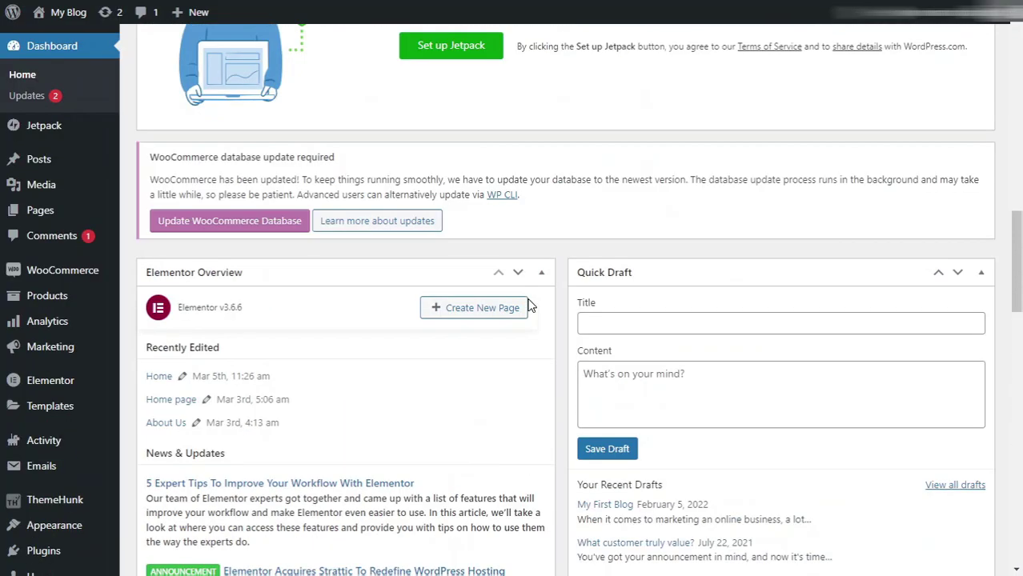
{"action": "scroll", "coordinate": [528, 307], "scroll_direction": "up", "scroll_amount": 15}
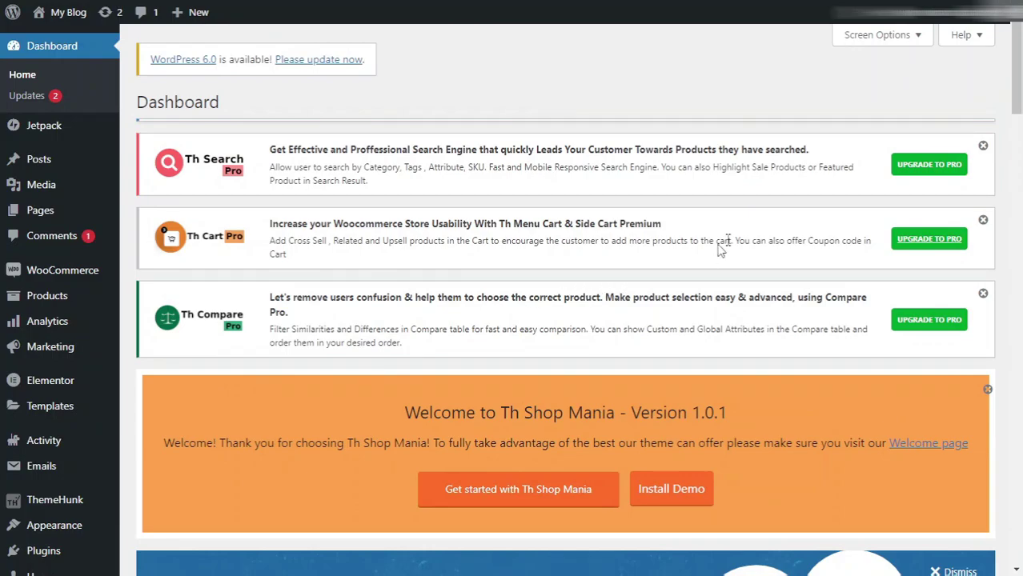
{"action": "left_click", "coordinate": [893, 37]}
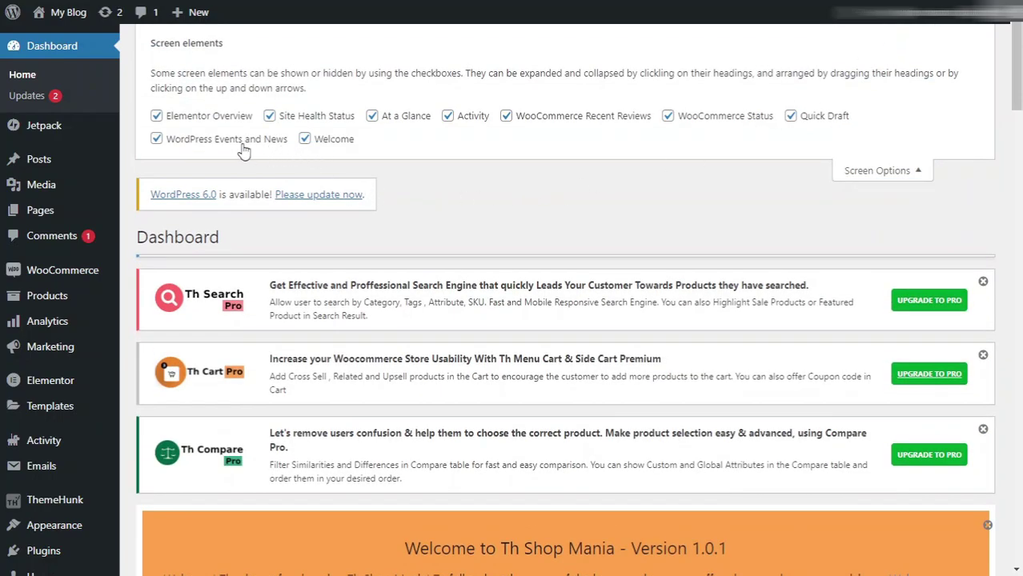
{"action": "left_click", "coordinate": [231, 122]}
{"action": "left_click", "coordinate": [407, 120]}
{"action": "left_click", "coordinate": [462, 120]}
{"action": "left_click", "coordinate": [607, 121]}
{"action": "left_click", "coordinate": [703, 121]}
{"action": "left_click", "coordinate": [813, 124]}
{"action": "left_click", "coordinate": [244, 146]}
{"action": "left_click", "coordinate": [328, 147]}
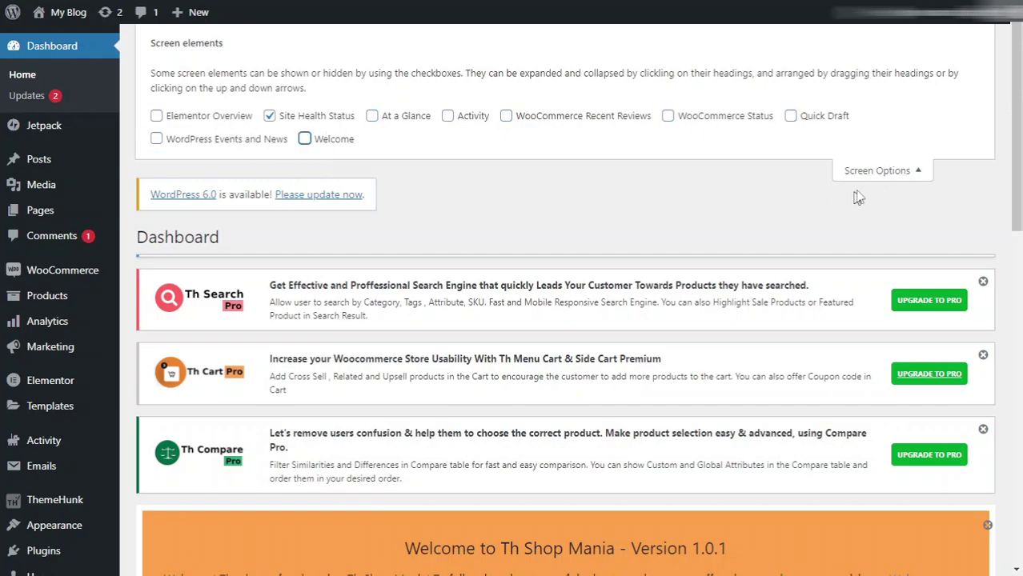
{"action": "left_click", "coordinate": [894, 177]}
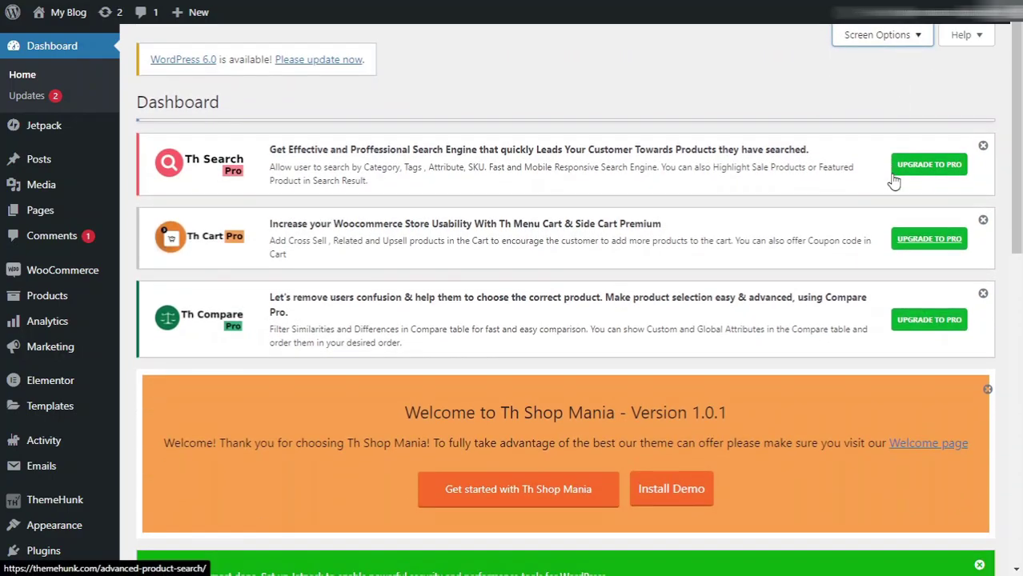
Step: Dismiss the Th Search, Th Cart, Th Compare, Th Shop Mania and Jetpack notices on the dashboard
{"action": "scroll", "coordinate": [894, 181], "scroll_direction": "down", "scroll_amount": 10}
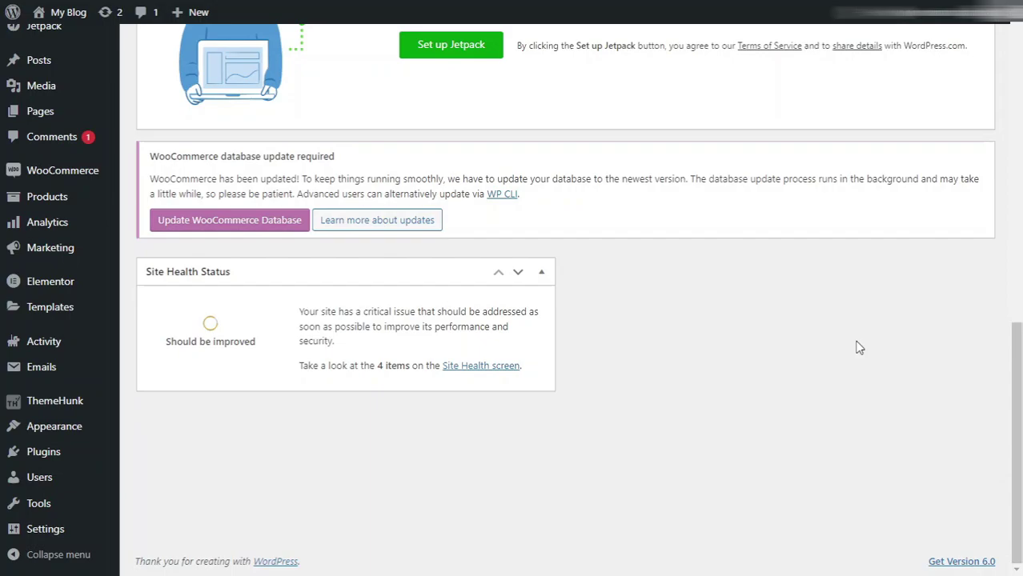
{"action": "scroll", "coordinate": [859, 347], "scroll_direction": "up", "scroll_amount": 10}
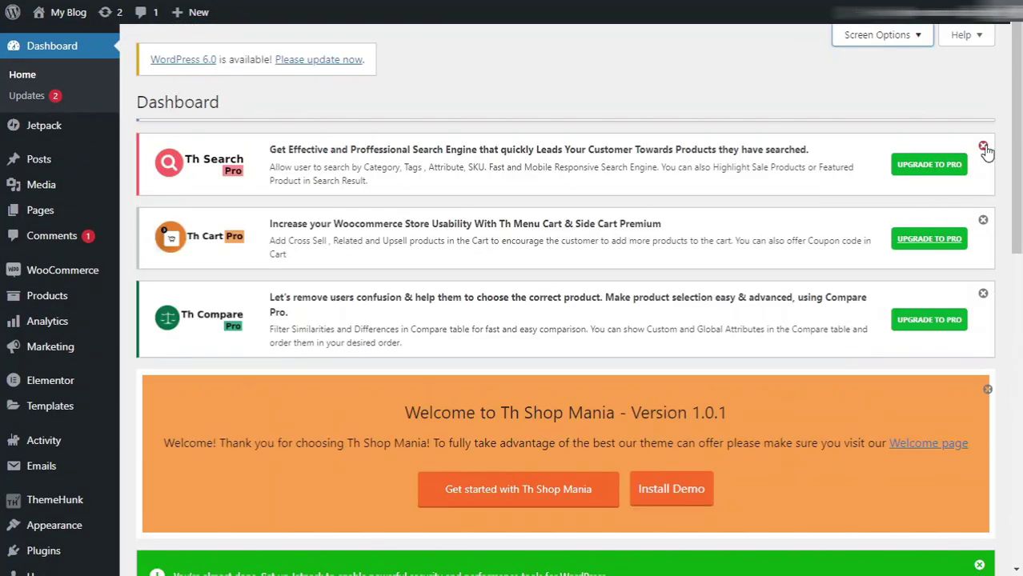
{"action": "left_click", "coordinate": [984, 148]}
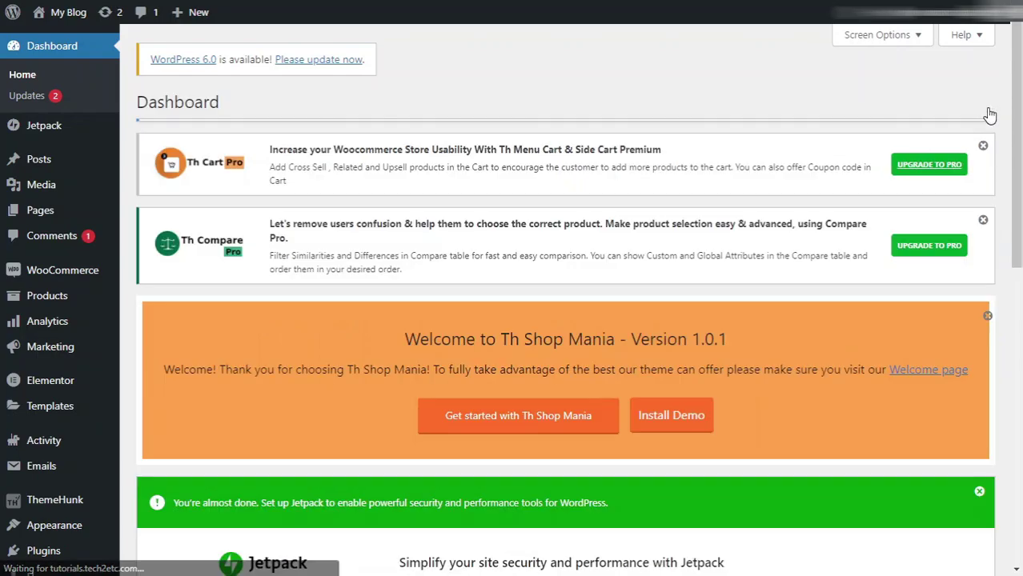
{"action": "left_click", "coordinate": [984, 147]}
{"action": "left_click", "coordinate": [984, 147]}
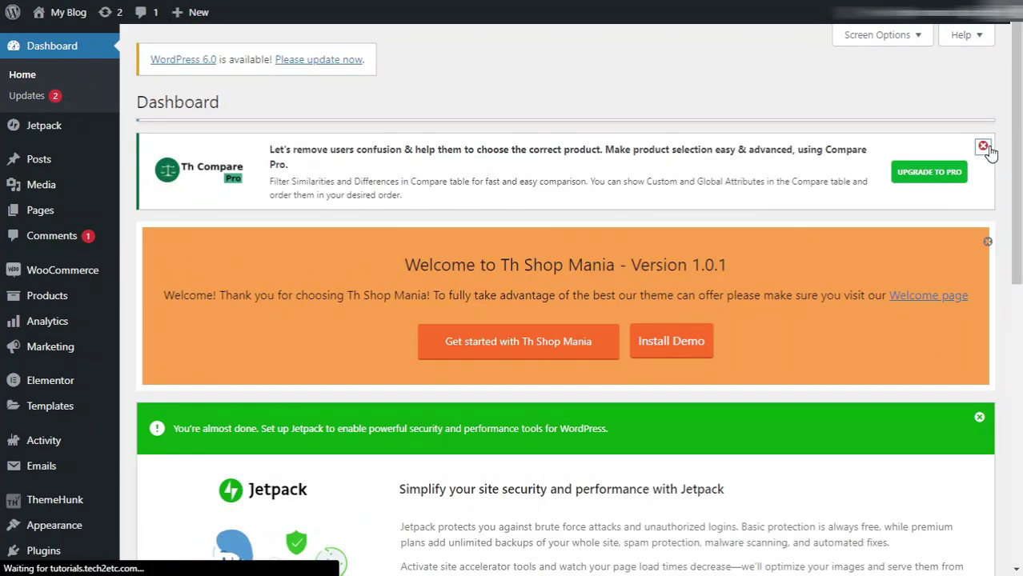
{"action": "left_click", "coordinate": [987, 149]}
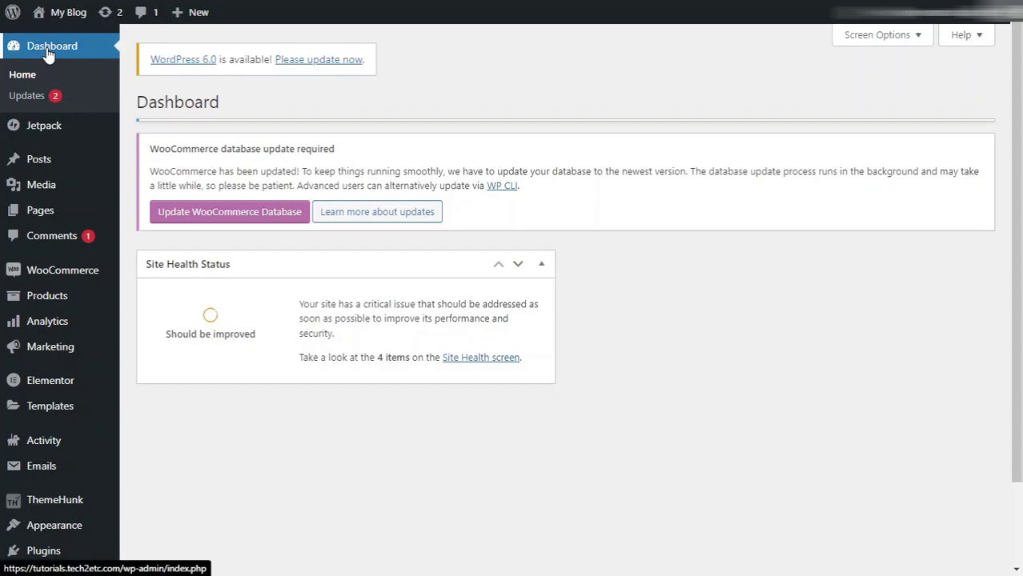
Step: Review the available WordPress updates and update the WordPress core to version 6.0
{"action": "left_click", "coordinate": [32, 106]}
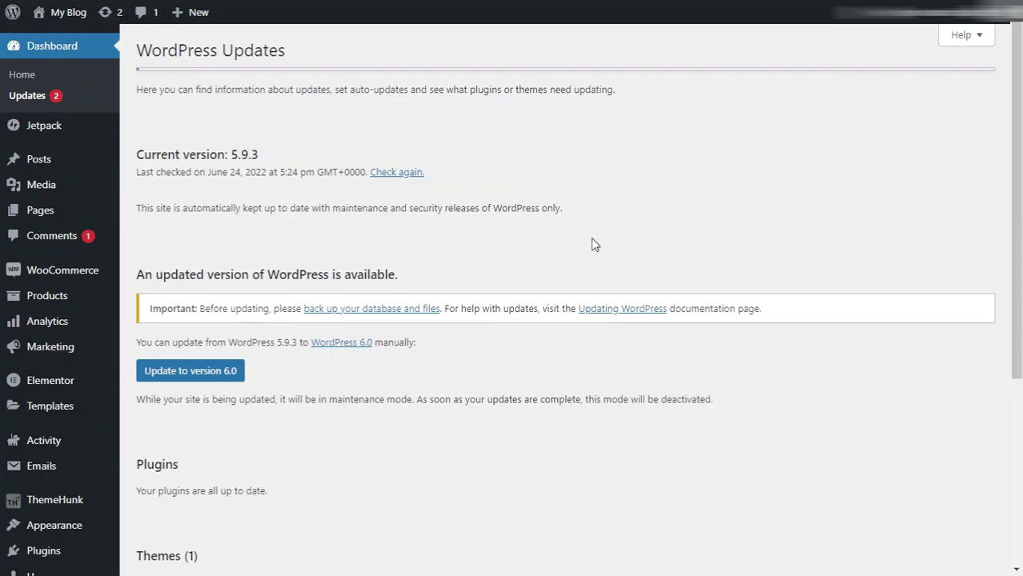
{"action": "scroll", "coordinate": [594, 244], "scroll_direction": "down", "scroll_amount": 4}
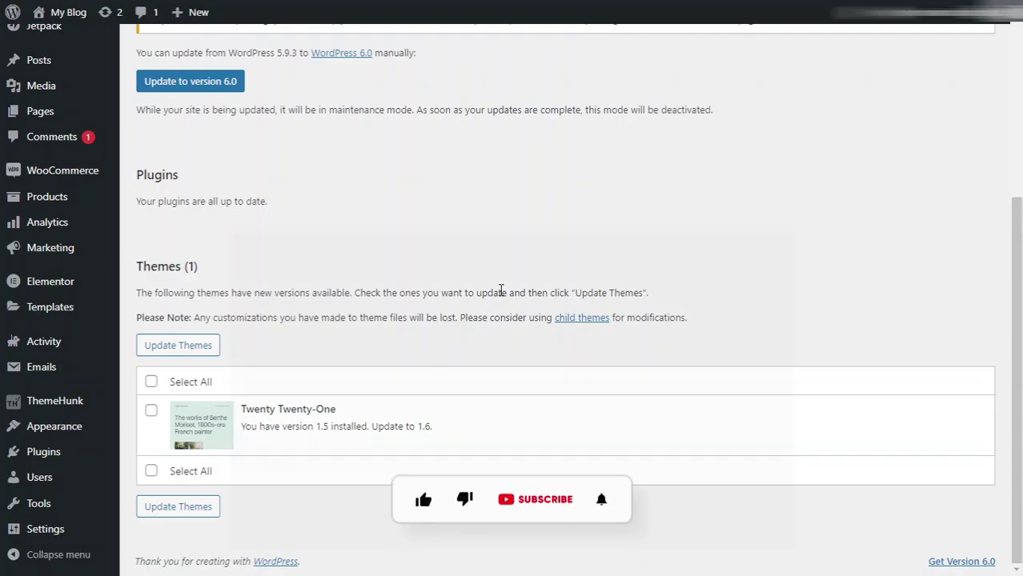
{"action": "scroll", "coordinate": [501, 290], "scroll_direction": "up", "scroll_amount": 4}
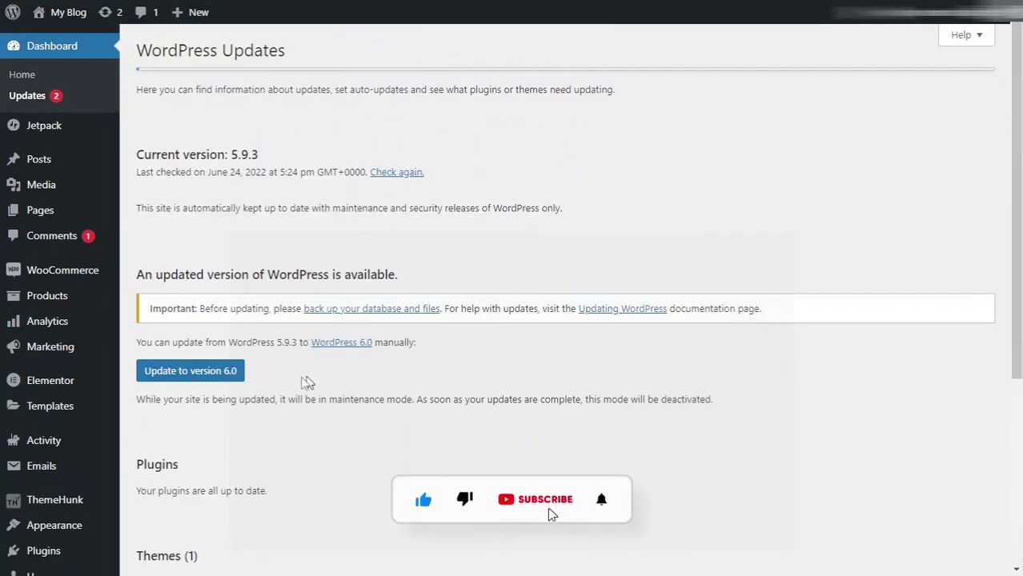
{"action": "left_click", "coordinate": [215, 383]}
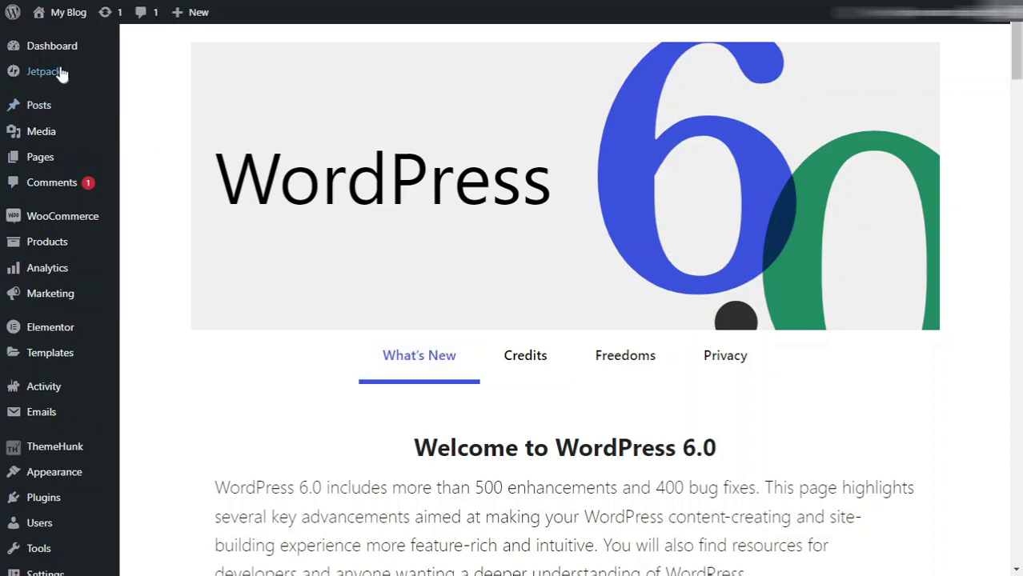
Step: Return to the WordPress Updates page and update the Twenty Twenty-One theme to version 1.6
{"action": "mouse_move", "coordinate": [56, 60]}
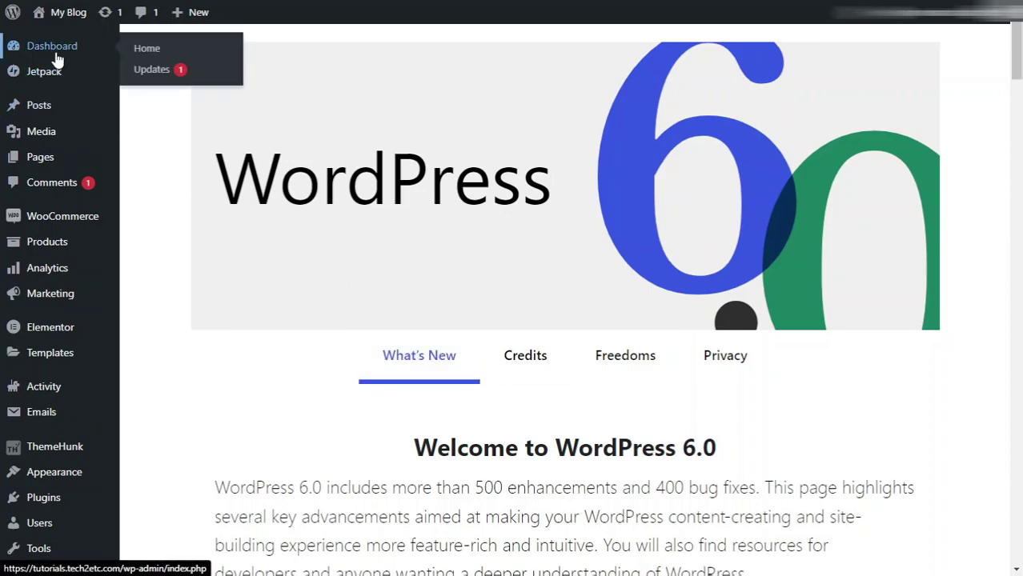
{"action": "left_click", "coordinate": [149, 71]}
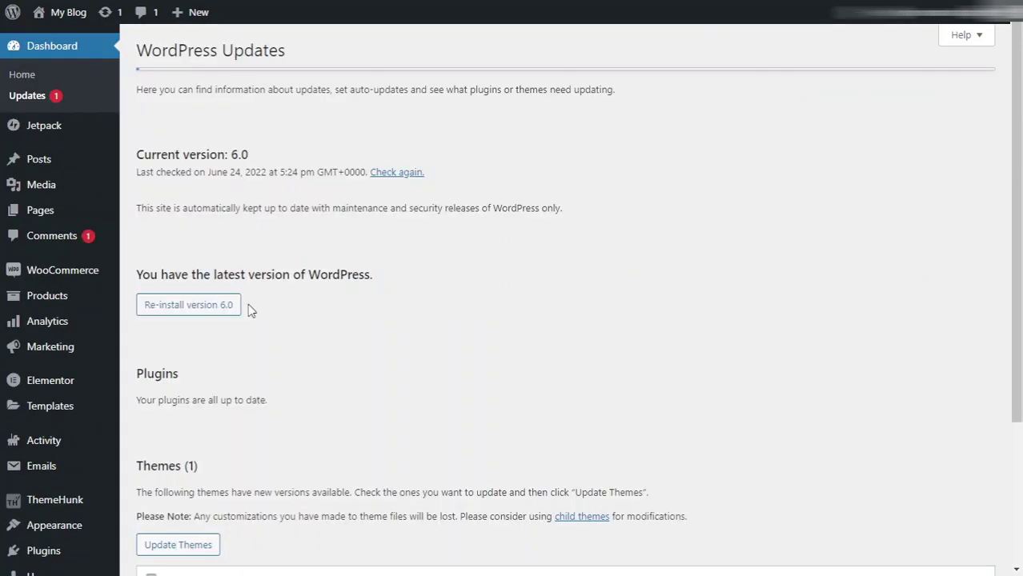
{"action": "scroll", "coordinate": [249, 309], "scroll_direction": "down", "scroll_amount": 3}
{"action": "double_click", "coordinate": [155, 177]}
{"action": "left_click_drag", "start_coordinate": [147, 201], "coordinate": [268, 216]}
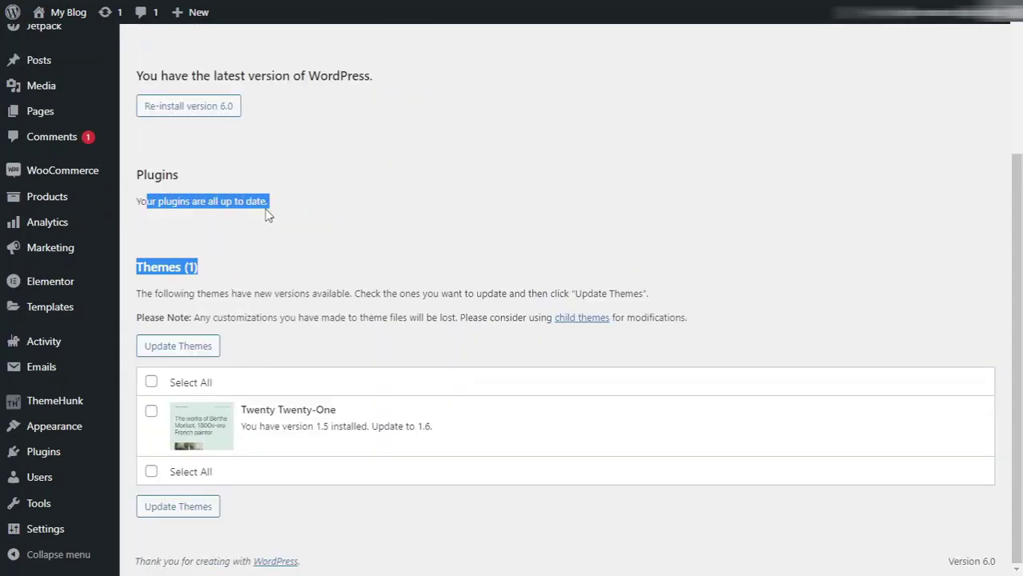
{"action": "left_click", "coordinate": [266, 214]}
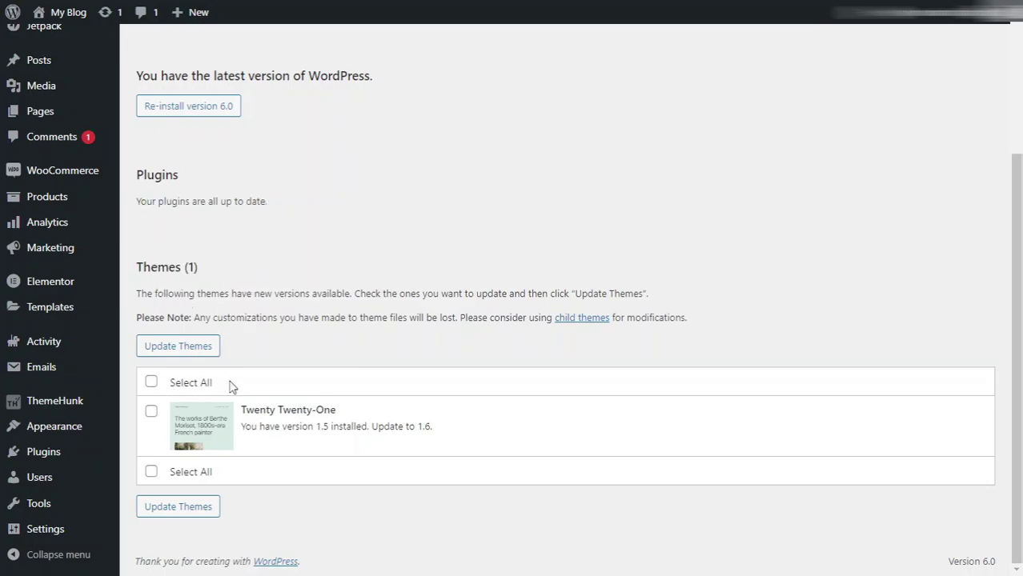
{"action": "left_click", "coordinate": [151, 383]}
{"action": "left_click", "coordinate": [192, 505]}
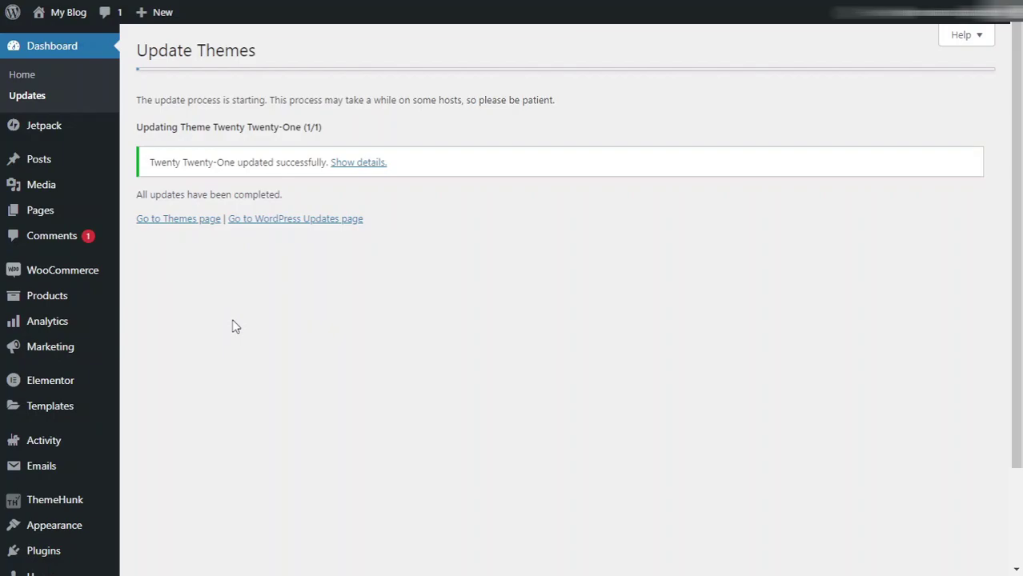
Step: Update the WooCommerce database from the dashboard home and dismiss its completion notice
{"action": "left_click", "coordinate": [43, 82]}
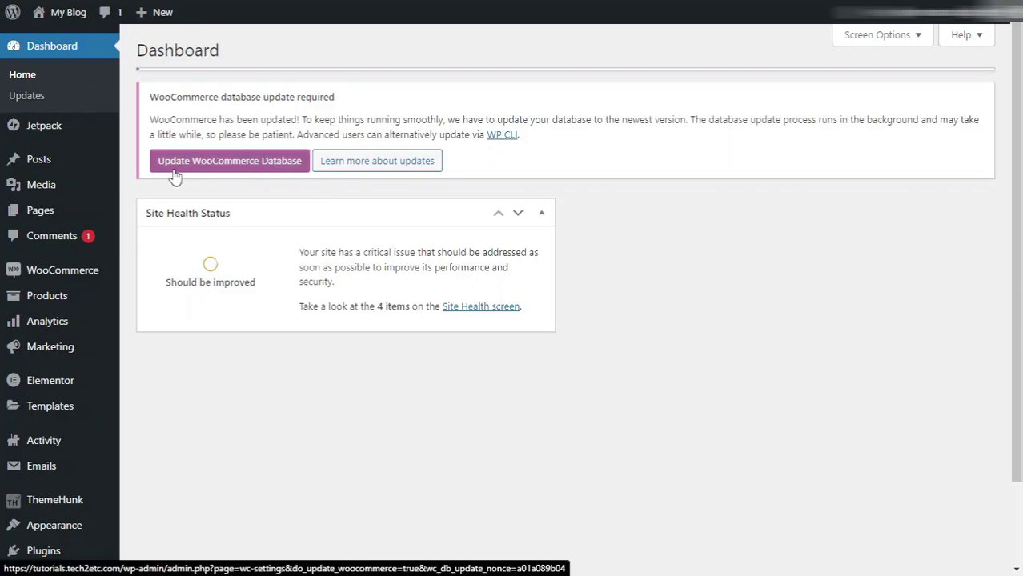
{"action": "left_click", "coordinate": [271, 165]}
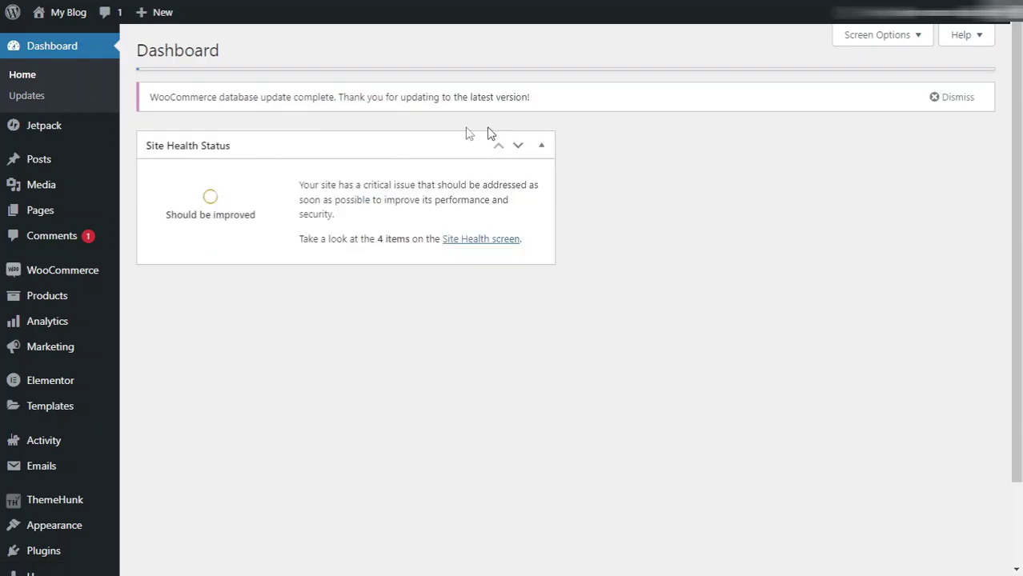
{"action": "left_click_drag", "start_coordinate": [149, 96], "coordinate": [339, 97]}
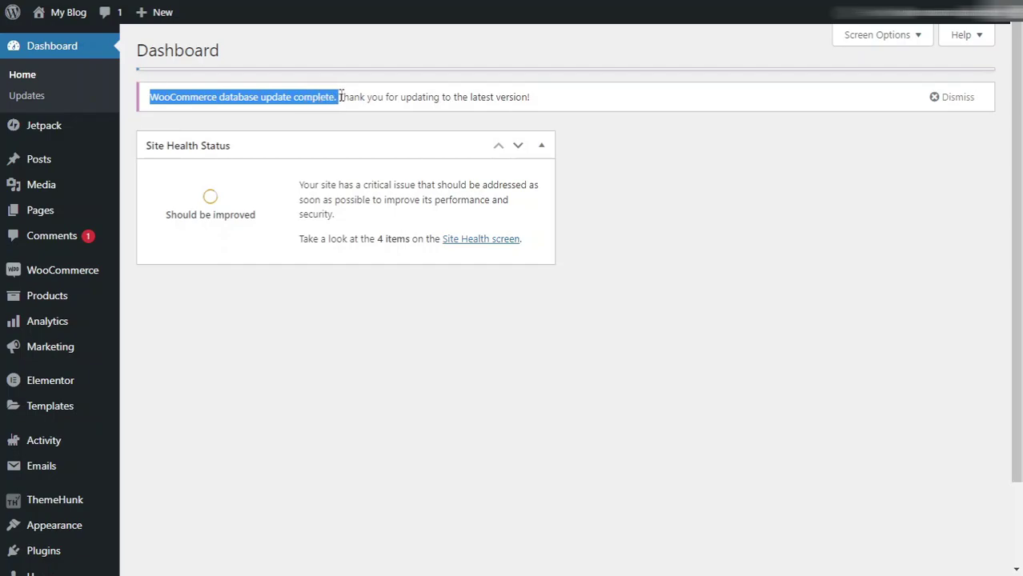
{"action": "left_click", "coordinate": [954, 99]}
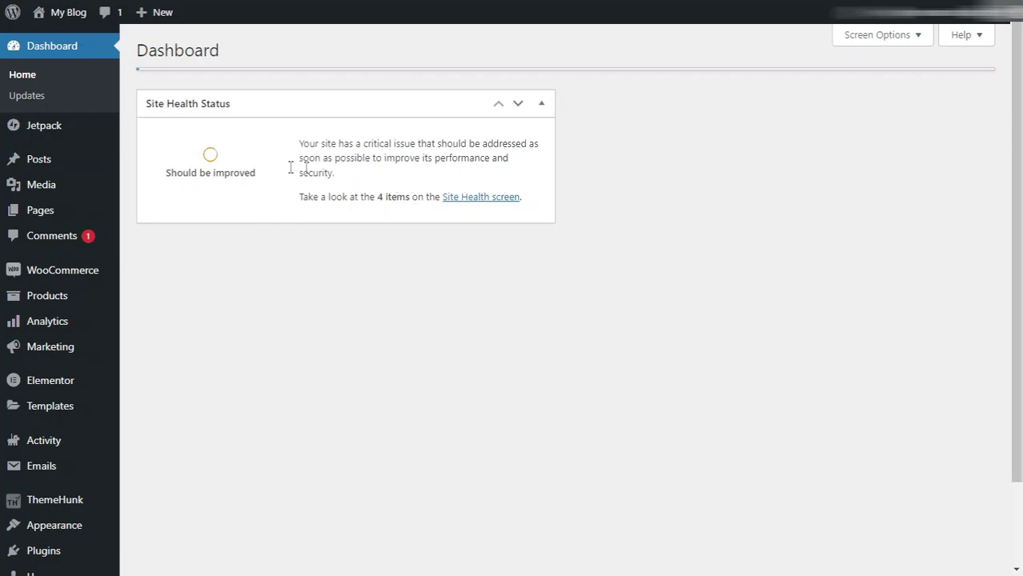
Step: Move the six newest draft posts, from My First Blog to The Fastest Ways To Bring Traffic To A New Website, to the trash
{"action": "mouse_move", "coordinate": [46, 163]}
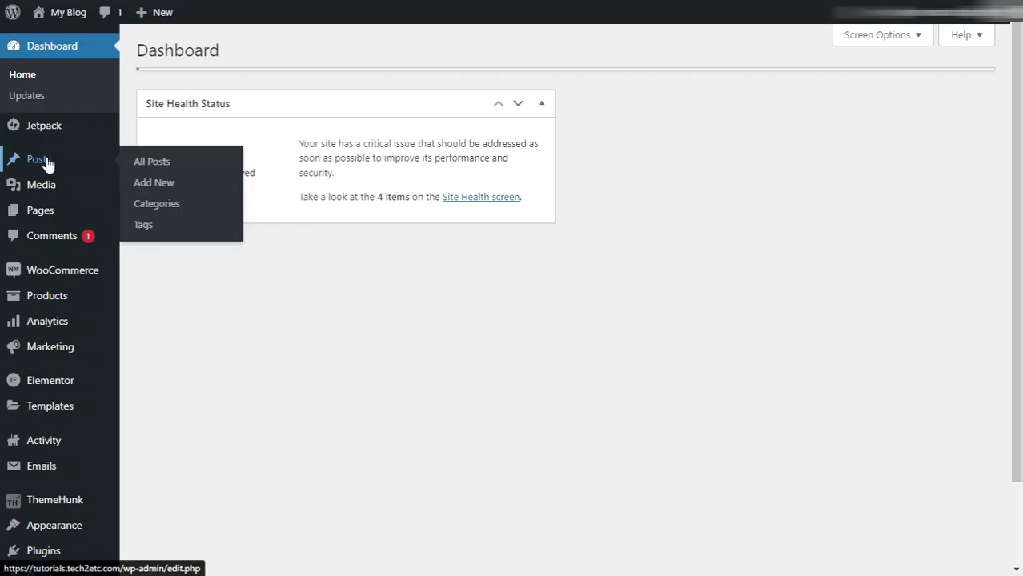
{"action": "left_click", "coordinate": [154, 163]}
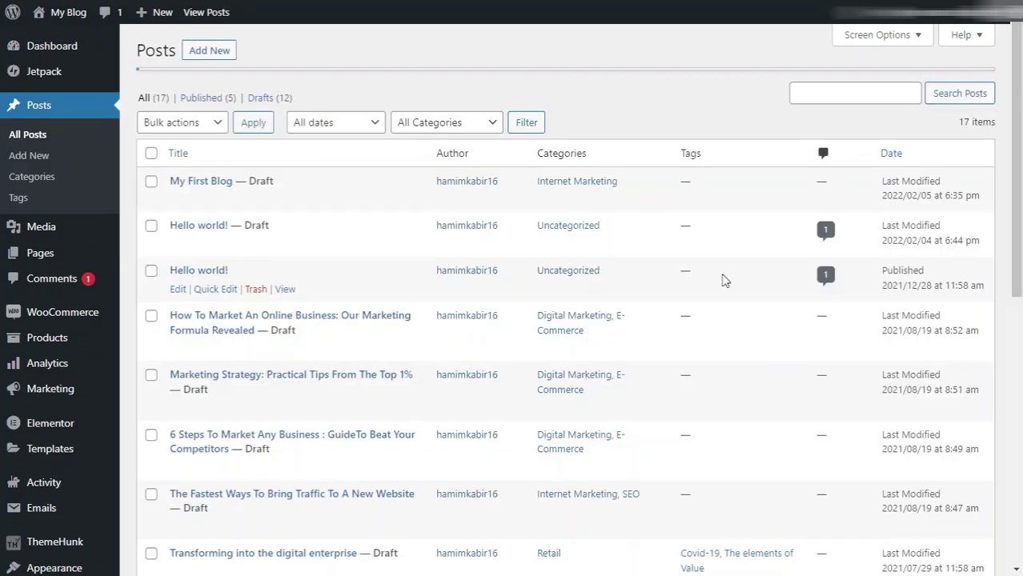
{"action": "scroll", "coordinate": [722, 279], "scroll_direction": "down", "scroll_amount": 7}
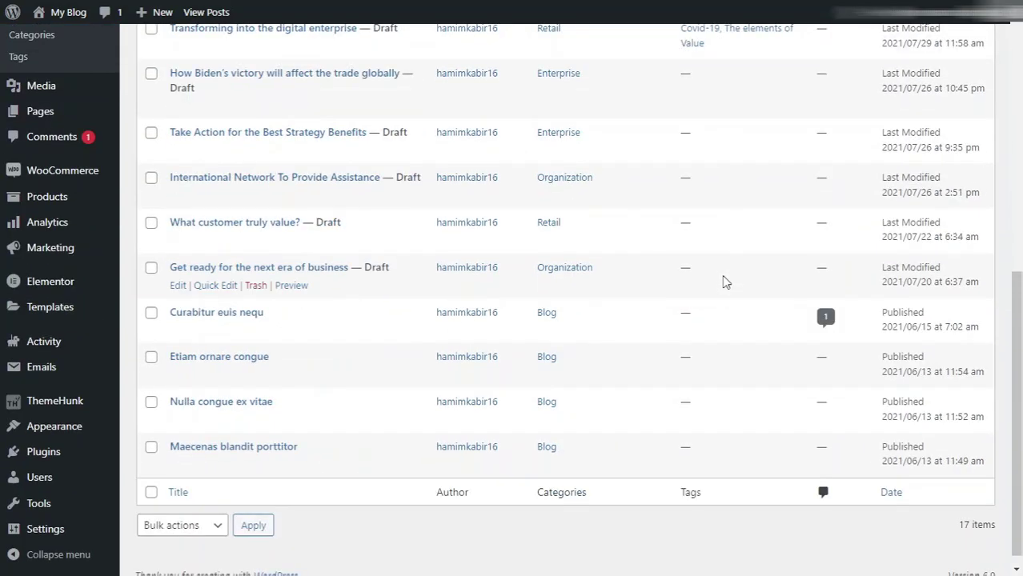
{"action": "scroll", "coordinate": [723, 279], "scroll_direction": "up", "scroll_amount": 3}
{"action": "scroll", "coordinate": [726, 282], "scroll_direction": "up", "scroll_amount": 4}
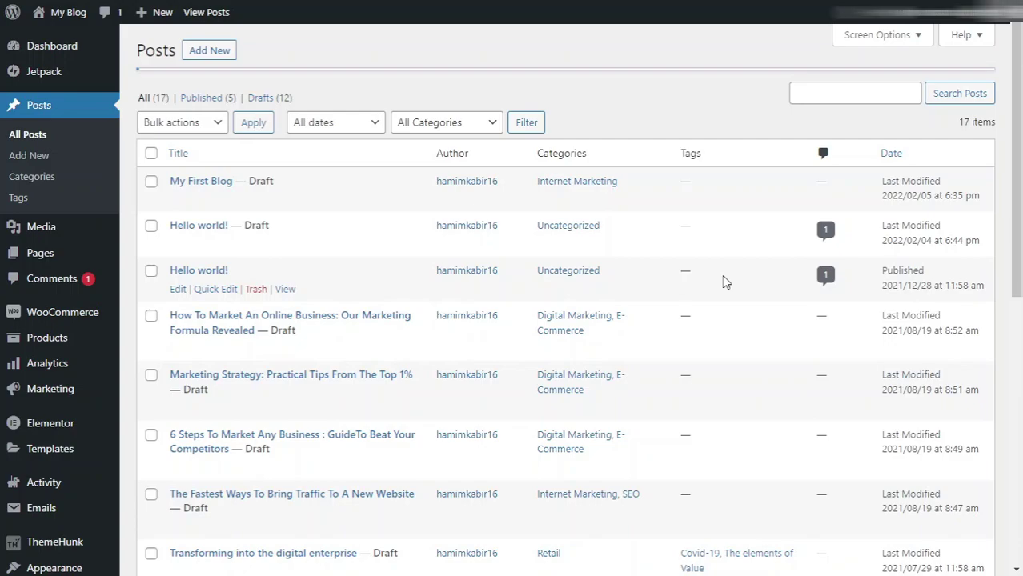
{"action": "left_click", "coordinate": [151, 182]}
{"action": "left_click", "coordinate": [152, 226]}
{"action": "left_click", "coordinate": [151, 316]}
{"action": "left_click", "coordinate": [152, 375]}
{"action": "left_click", "coordinate": [151, 436]}
{"action": "left_click", "coordinate": [151, 494]}
{"action": "left_click", "coordinate": [196, 125]}
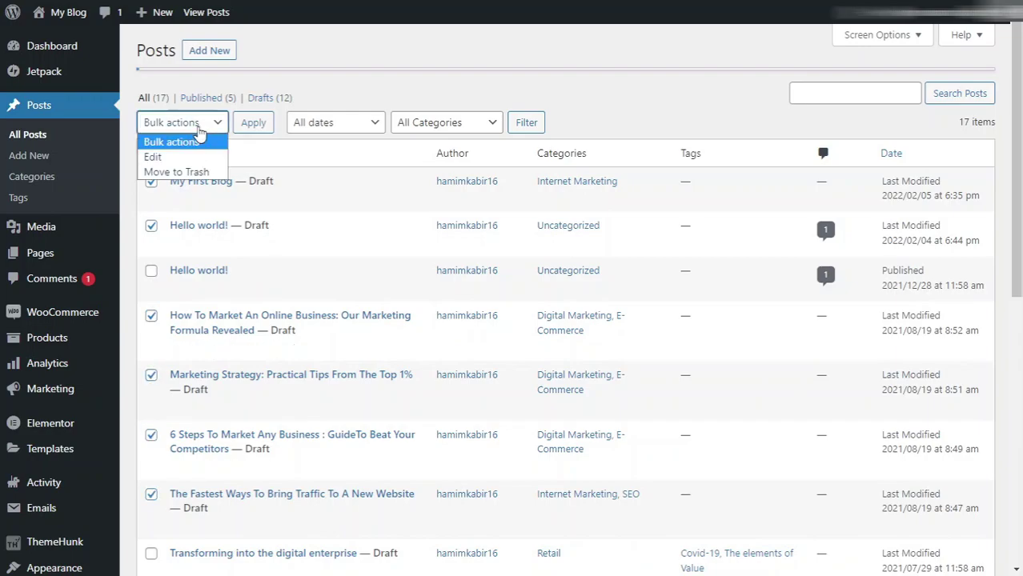
{"action": "left_click", "coordinate": [178, 173]}
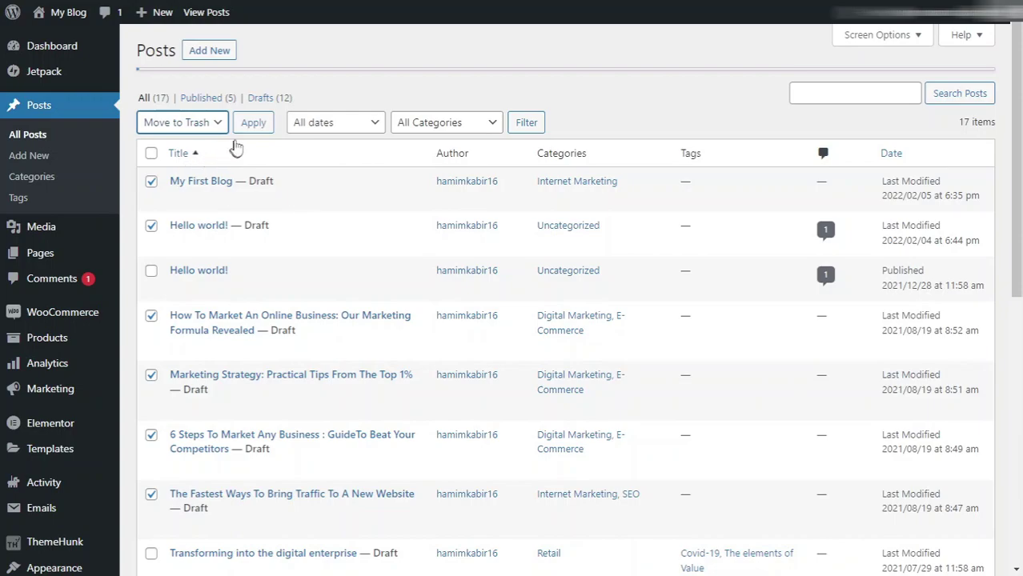
{"action": "left_click", "coordinate": [252, 130]}
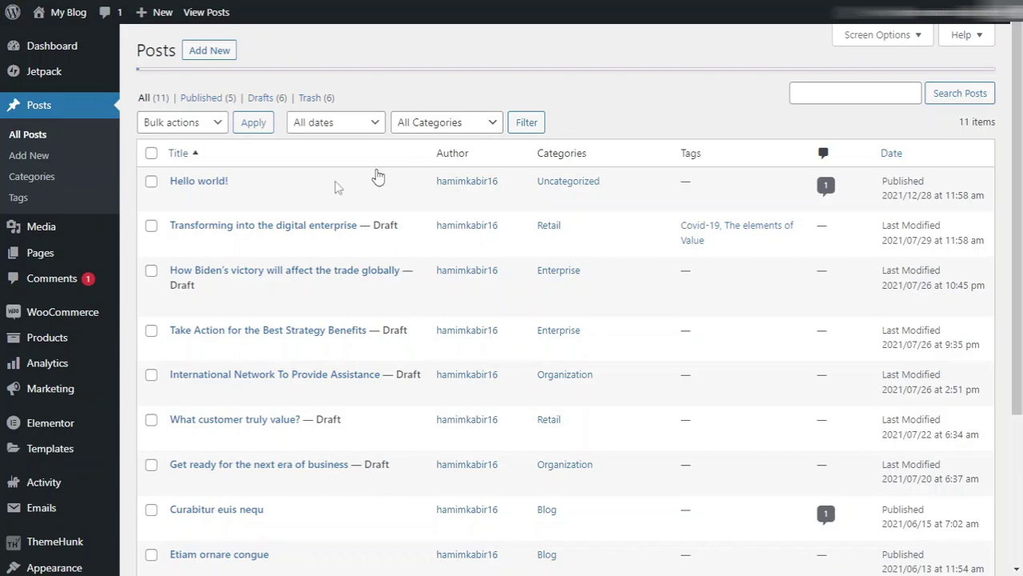
Step: Open the installed themes and delete the Twenty Twenty-Two theme, confirming its removal
{"action": "scroll", "coordinate": [86, 312], "scroll_direction": "down", "scroll_amount": 2}
{"action": "mouse_move", "coordinate": [69, 430]}
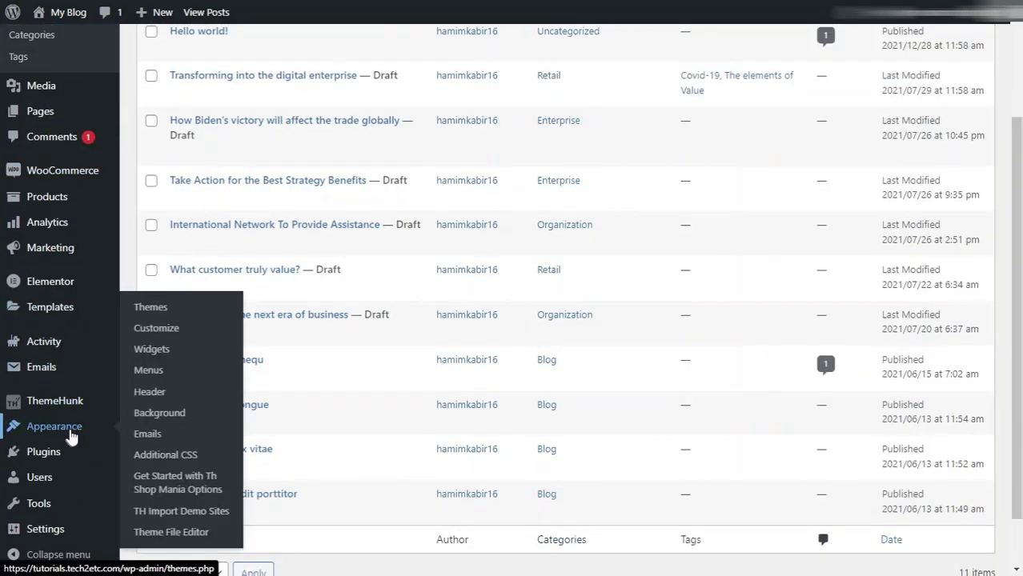
{"action": "left_click", "coordinate": [151, 311]}
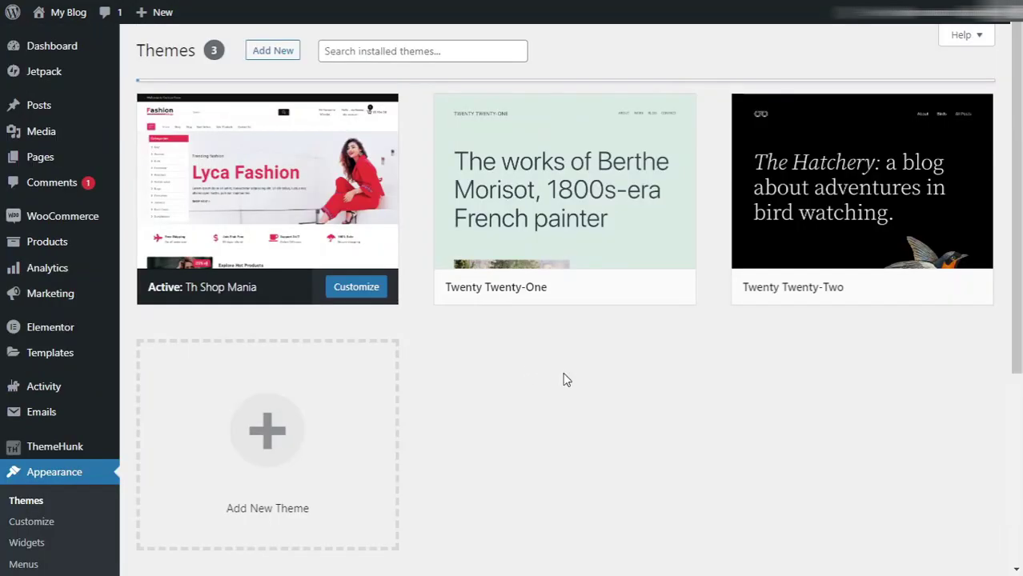
{"action": "mouse_move", "coordinate": [327, 183]}
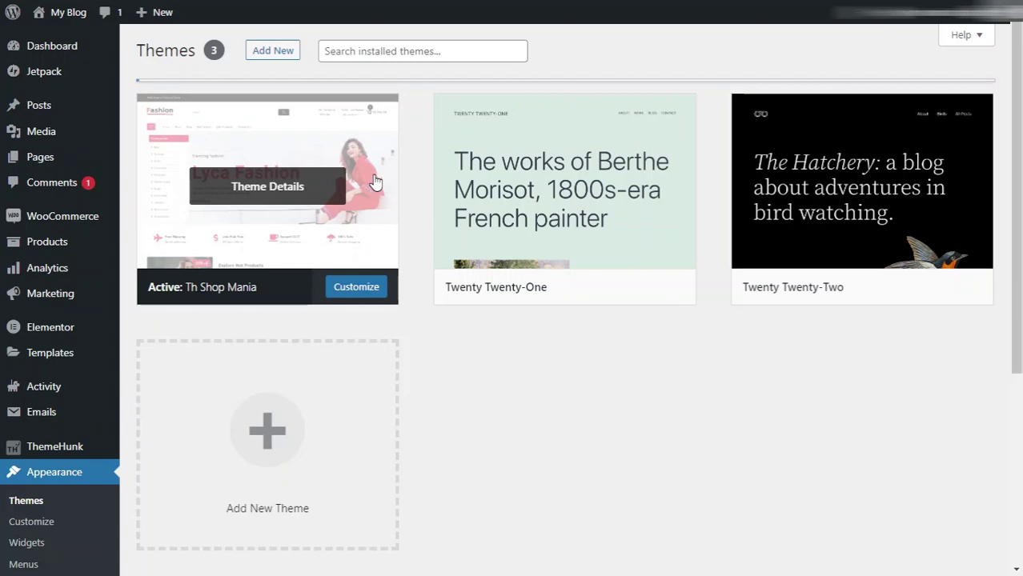
{"action": "mouse_move", "coordinate": [797, 223]}
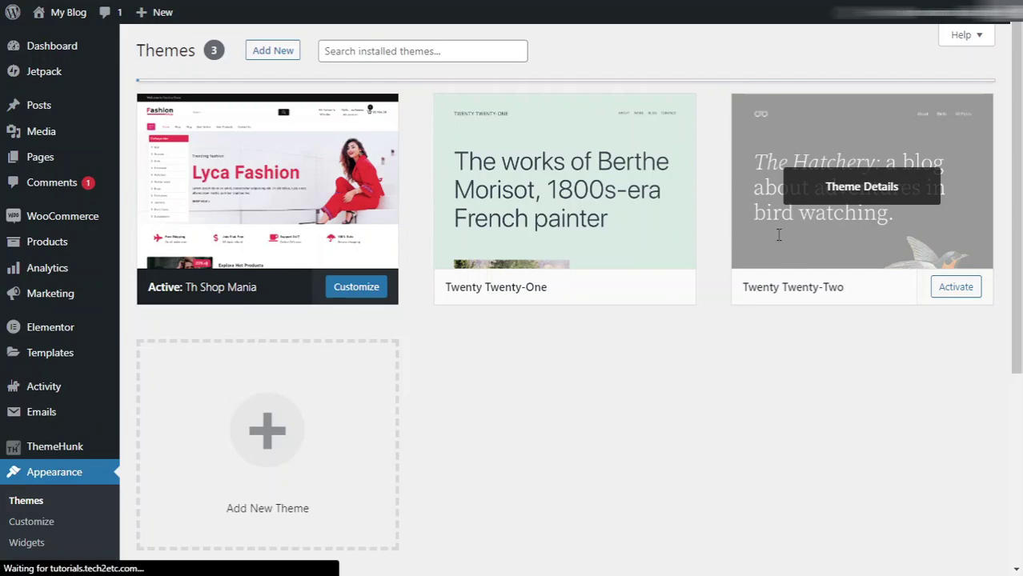
{"action": "left_click", "coordinate": [778, 235]}
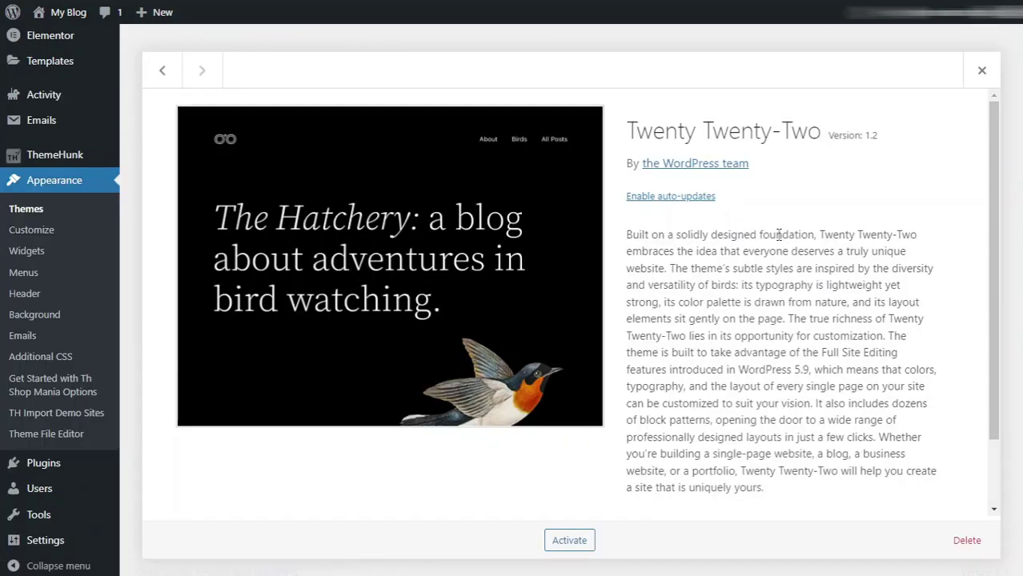
{"action": "left_click", "coordinate": [969, 544]}
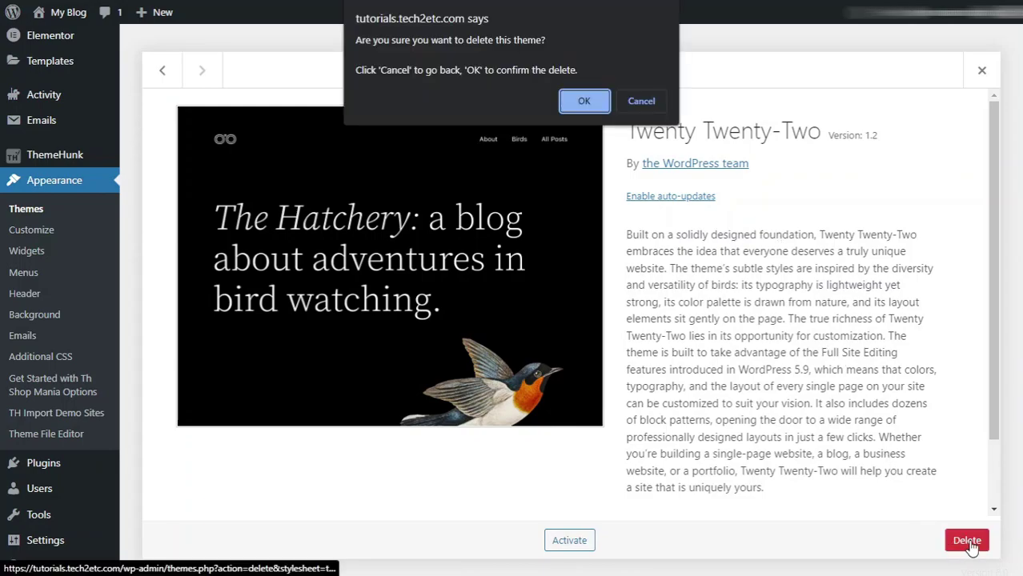
{"action": "left_click", "coordinate": [587, 102]}
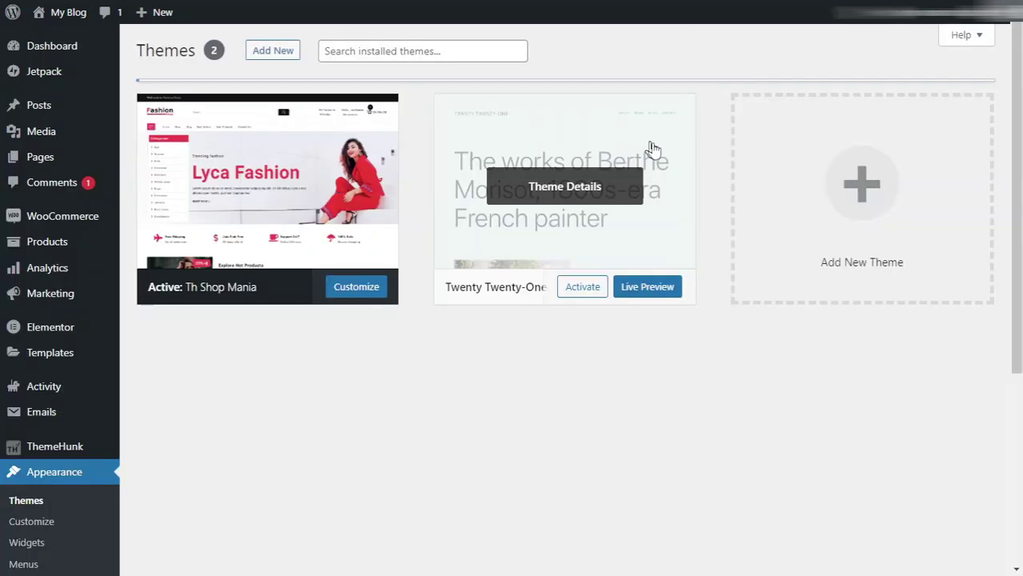
Step: Delete the unused Twenty Twenty-One theme so that only the active Th Shop Mania theme stays installed
{"action": "left_click", "coordinate": [630, 231]}
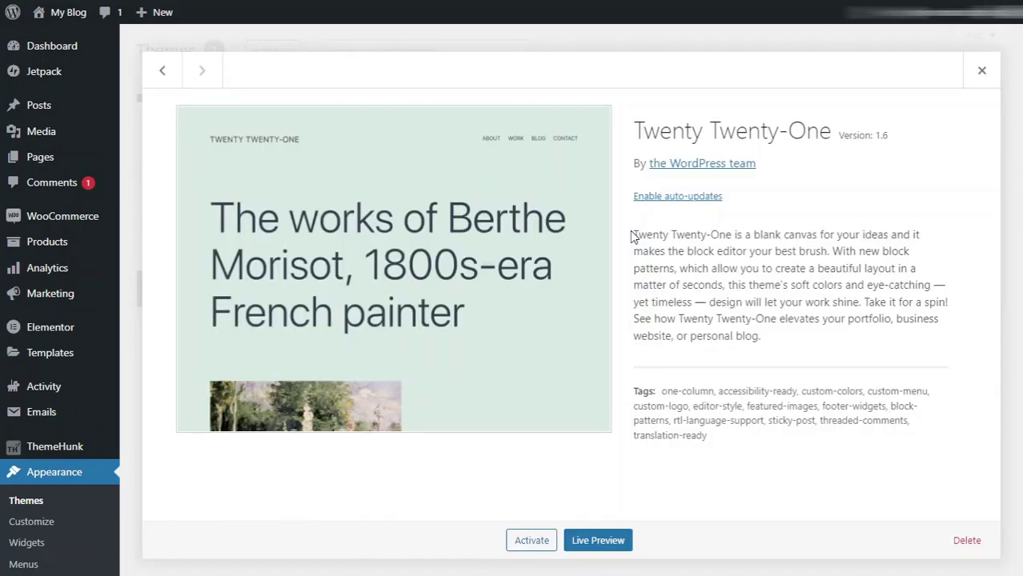
{"action": "left_click", "coordinate": [966, 542]}
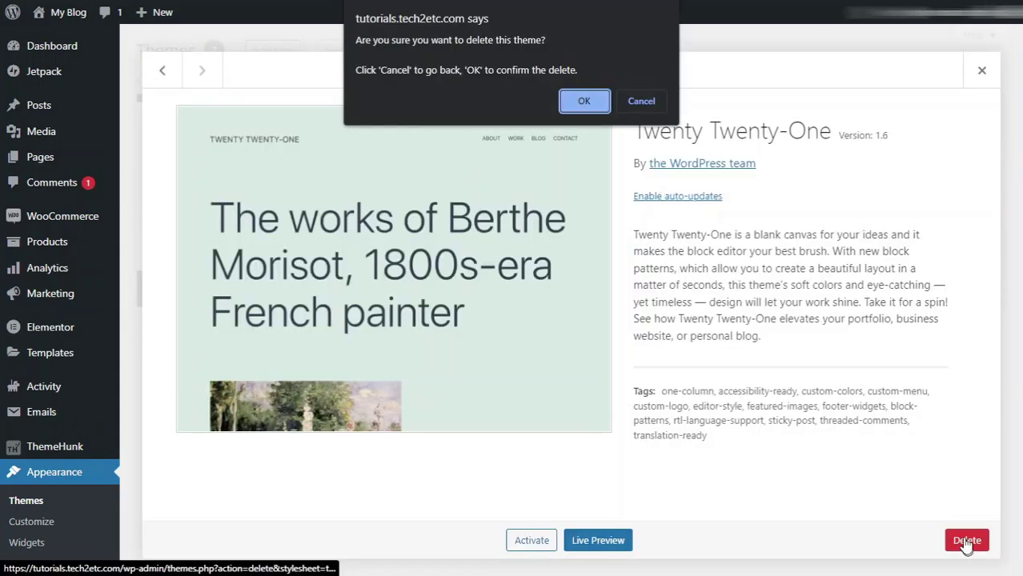
{"action": "left_click", "coordinate": [584, 102]}
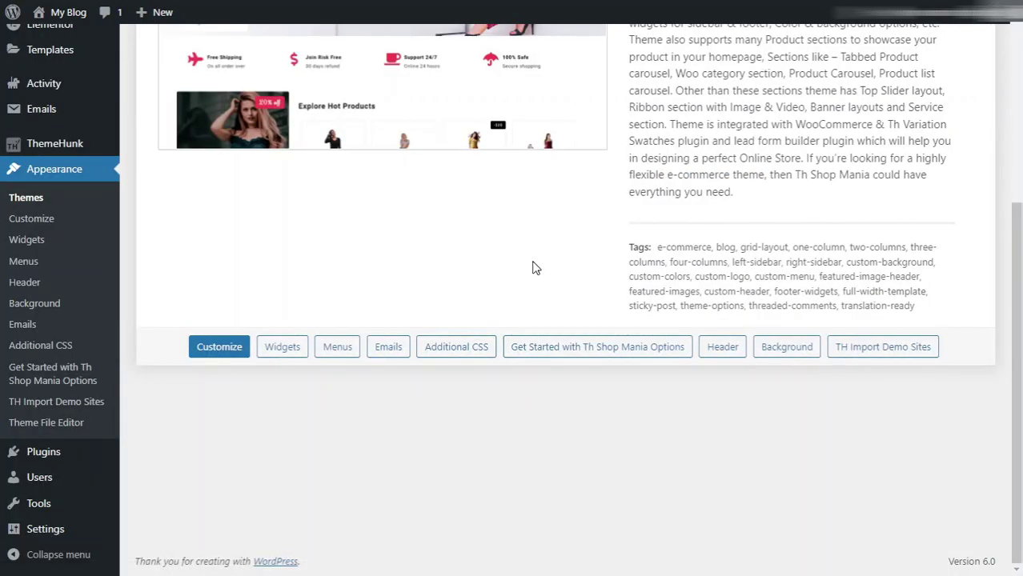
{"action": "scroll", "coordinate": [535, 268], "scroll_direction": "up", "scroll_amount": 4}
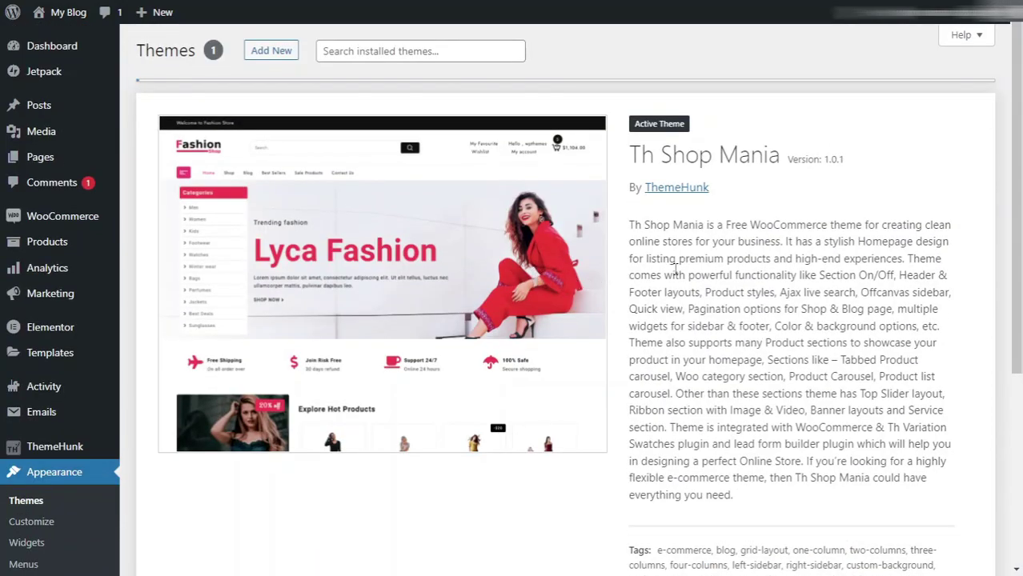
Step: Open the users list and delete the two subscriber accounts dummy1 and dummy2 in one bulk action
{"action": "mouse_move", "coordinate": [40, 250]}
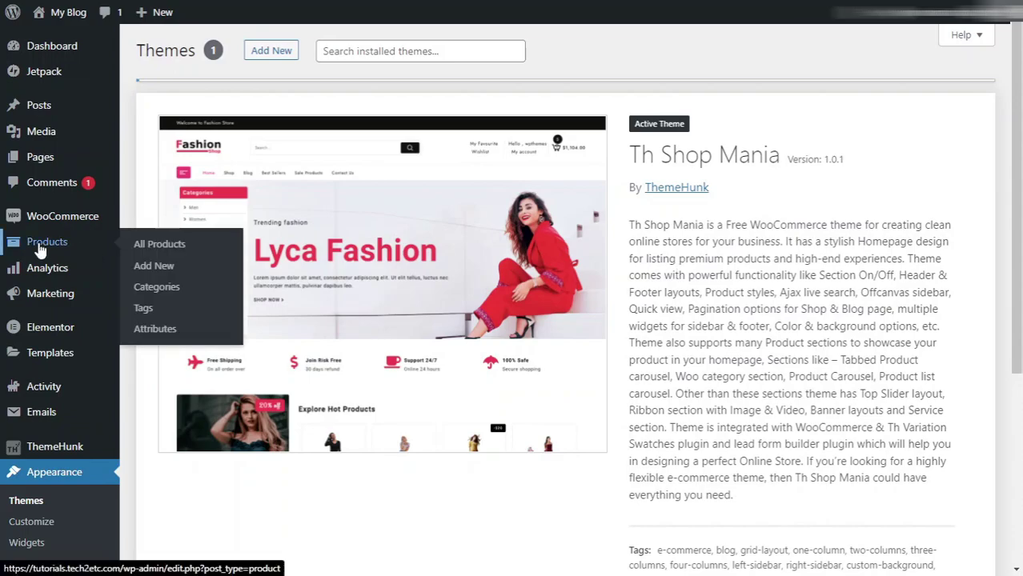
{"action": "scroll", "coordinate": [36, 252], "scroll_direction": "down", "scroll_amount": 4}
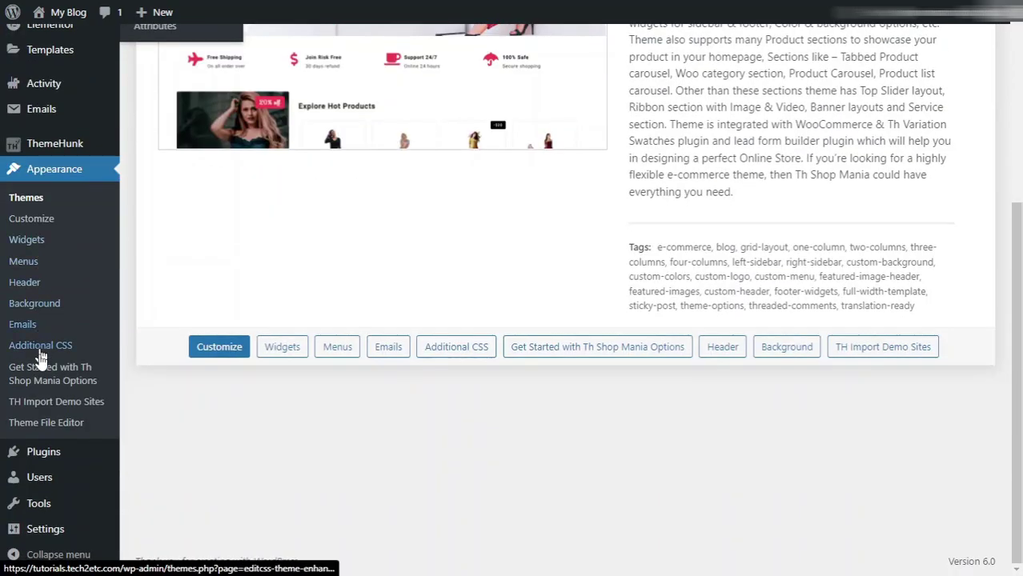
{"action": "left_click", "coordinate": [50, 484]}
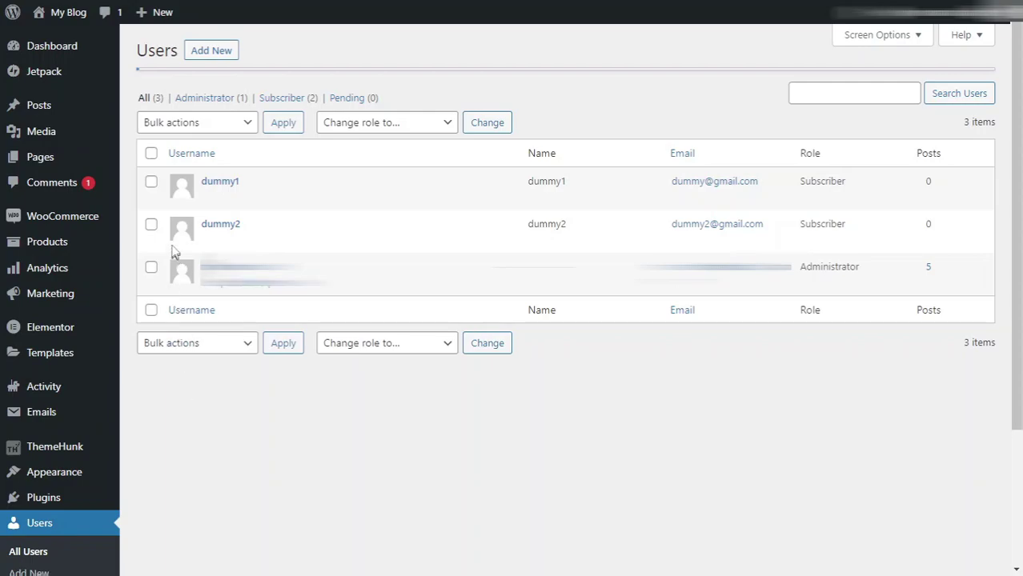
{"action": "mouse_move", "coordinate": [170, 198]}
{"action": "left_click", "coordinate": [151, 183]}
{"action": "left_click", "coordinate": [151, 226]}
{"action": "left_click", "coordinate": [197, 124]}
{"action": "left_click", "coordinate": [184, 155]}
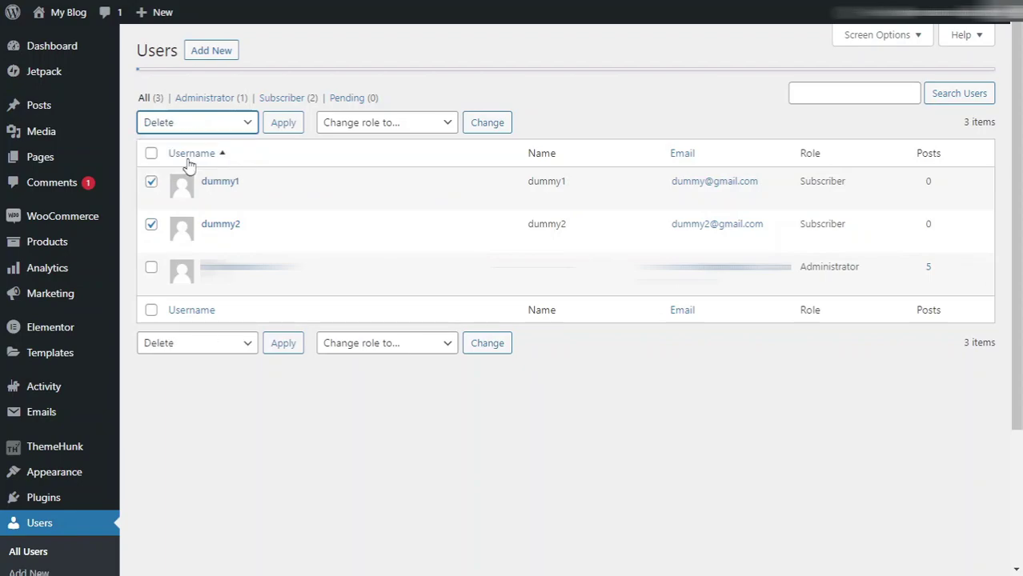
{"action": "left_click", "coordinate": [282, 126]}
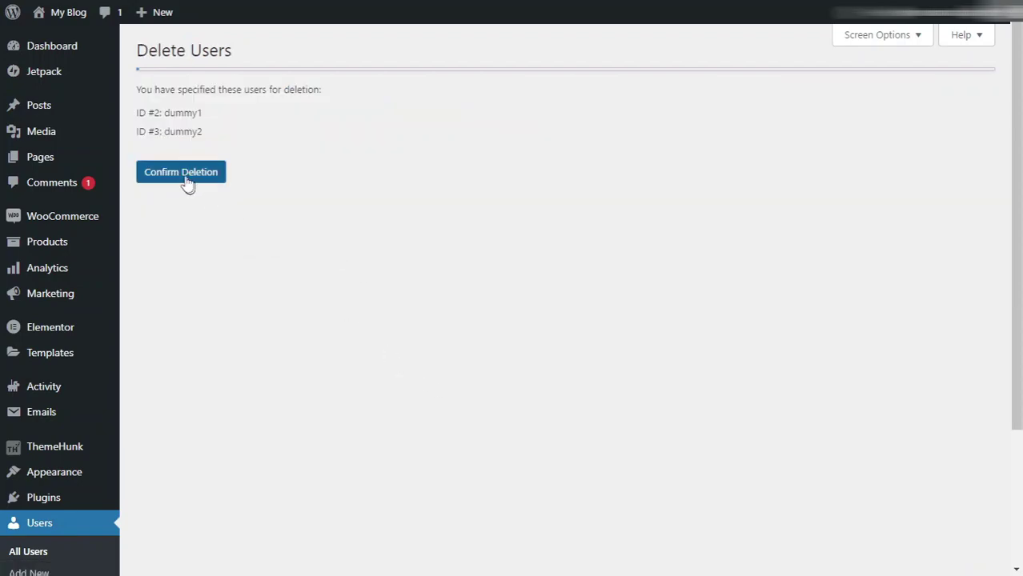
{"action": "left_click", "coordinate": [182, 175]}
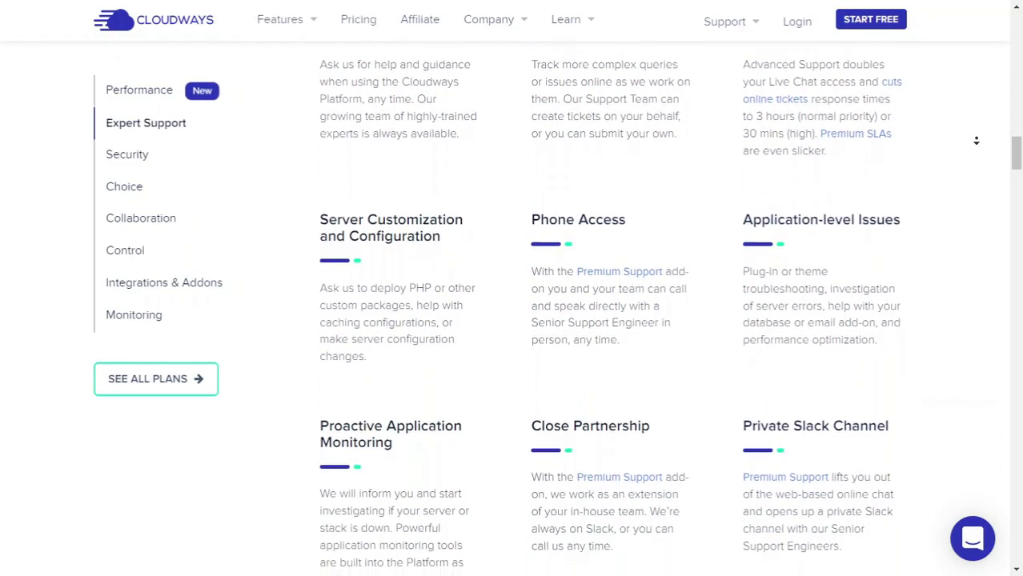
Step: Switch to the Cloudways website and view its Magento, Laravel and PHP hosting and the DigitalOcean Premium and Standard plans
{"action": "left_click", "coordinate": [1005, 400]}
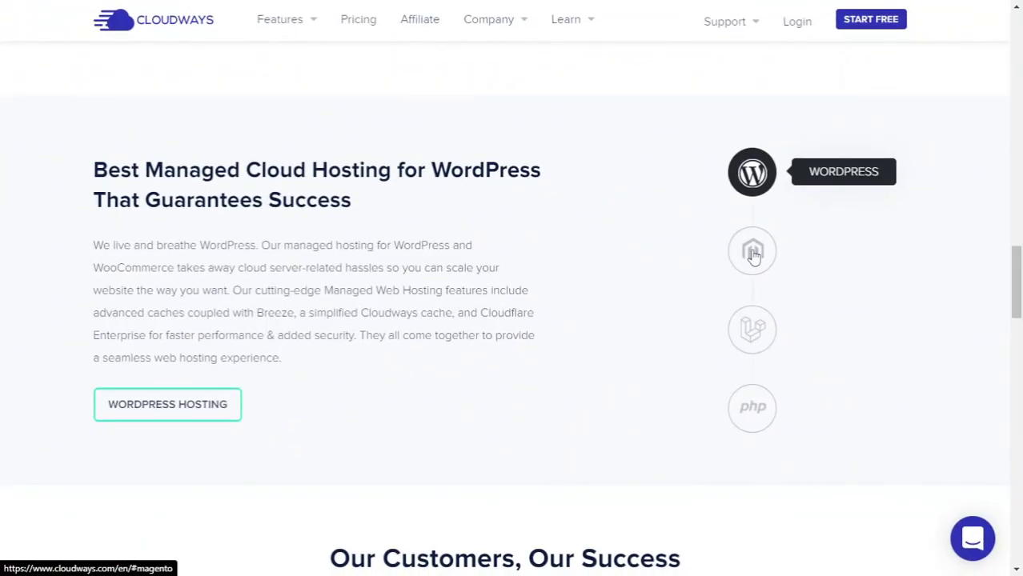
{"action": "left_click", "coordinate": [754, 254]}
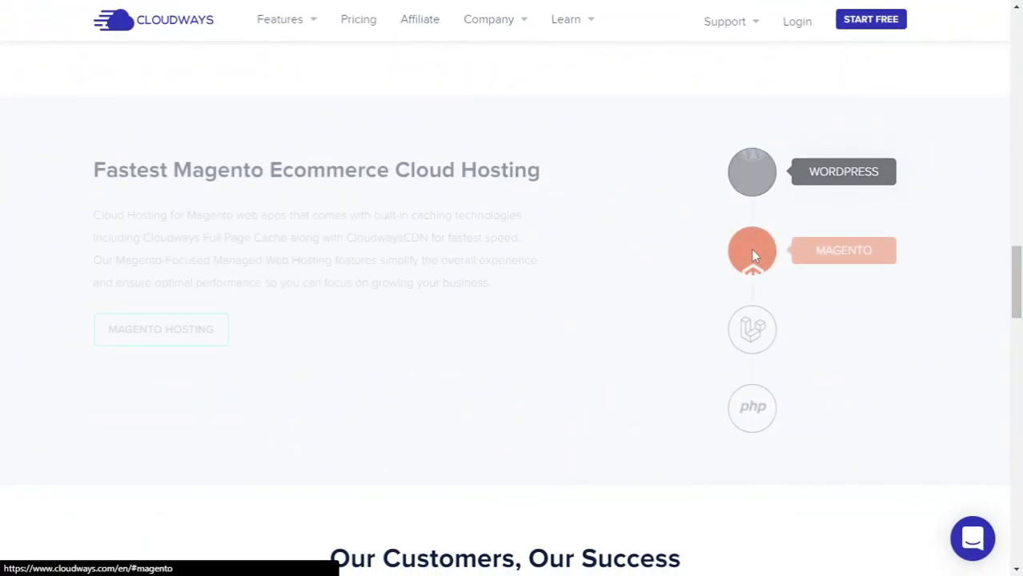
{"action": "left_click", "coordinate": [751, 336]}
{"action": "left_click", "coordinate": [753, 408]}
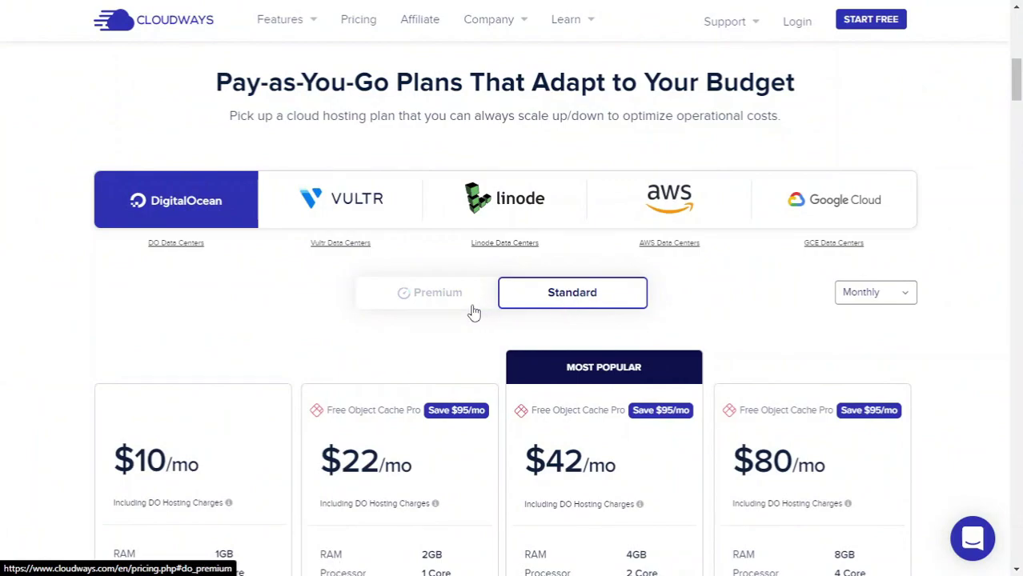
{"action": "left_click", "coordinate": [474, 312]}
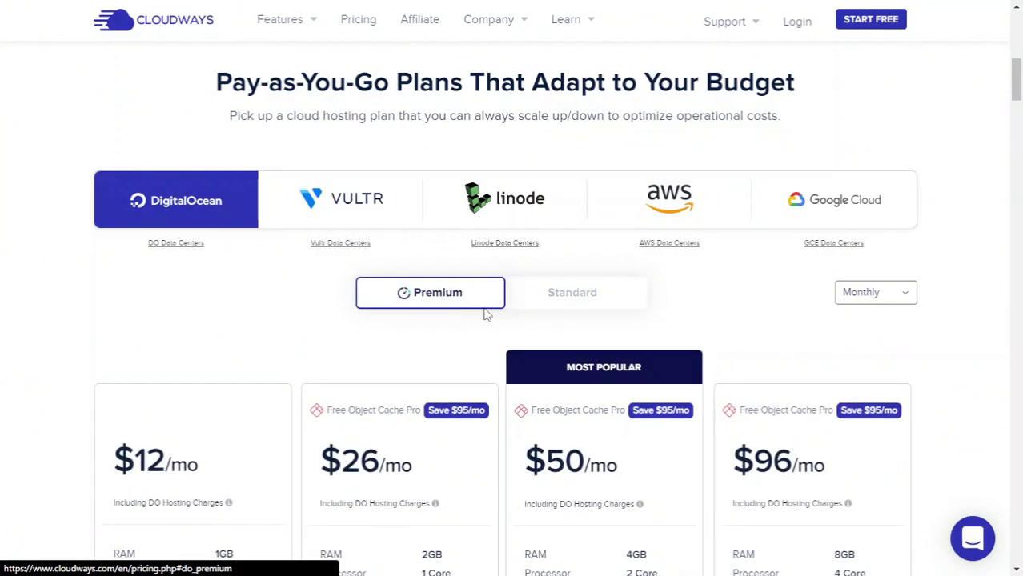
{"action": "left_click", "coordinate": [541, 307]}
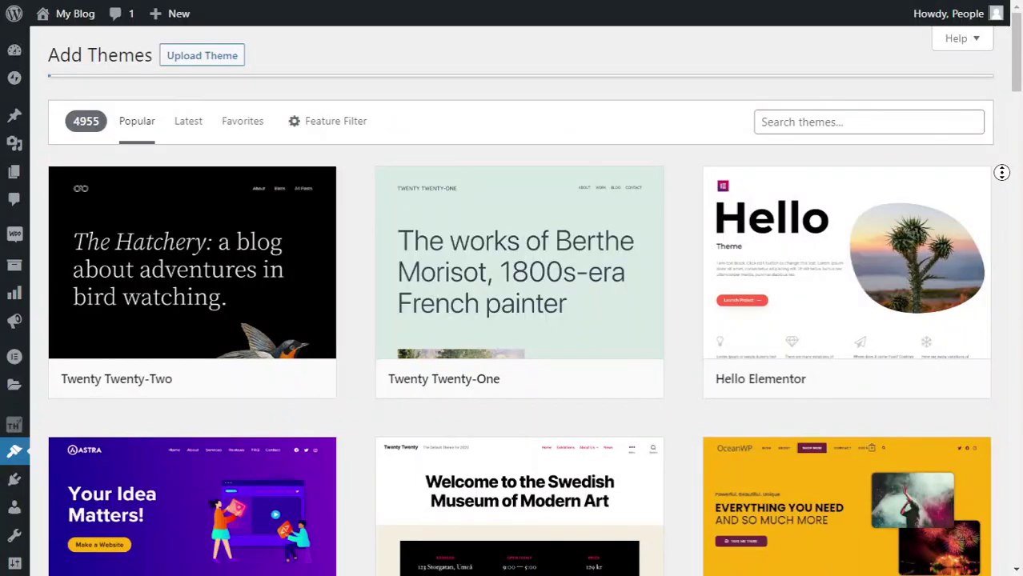
Step: Browse the popular themes offered on the WordPress Add Themes page
{"action": "scroll", "coordinate": [1002, 181], "scroll_direction": "down", "scroll_amount": 3}
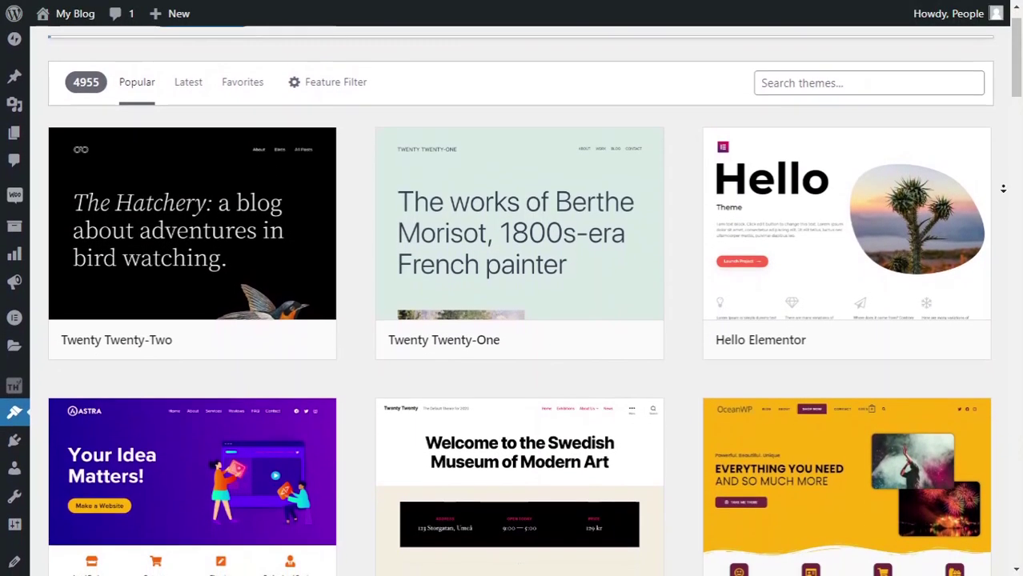
{"action": "scroll", "coordinate": [1004, 190], "scroll_direction": "down", "scroll_amount": 4}
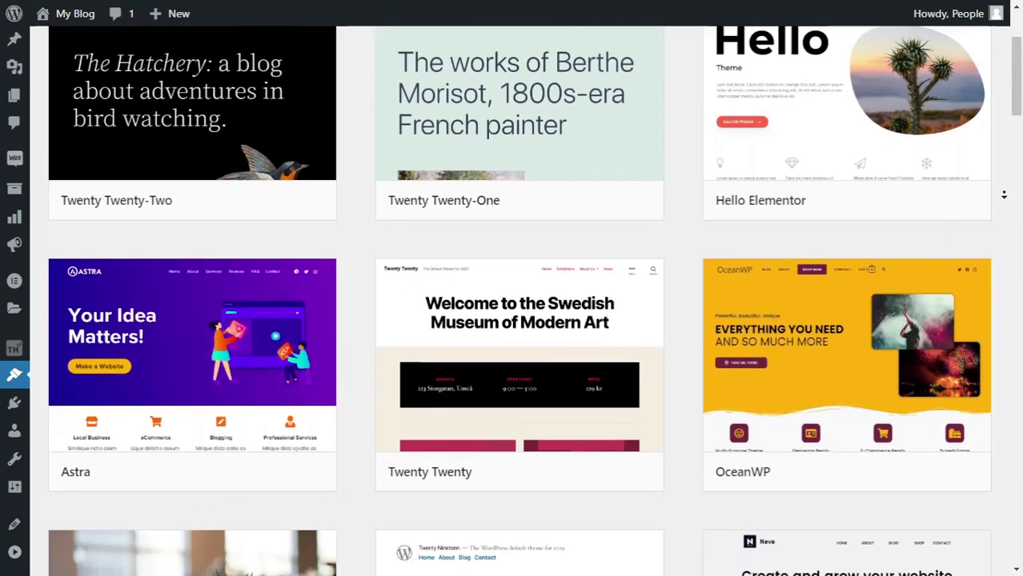
{"action": "scroll", "coordinate": [1003, 197], "scroll_direction": "down", "scroll_amount": 2}
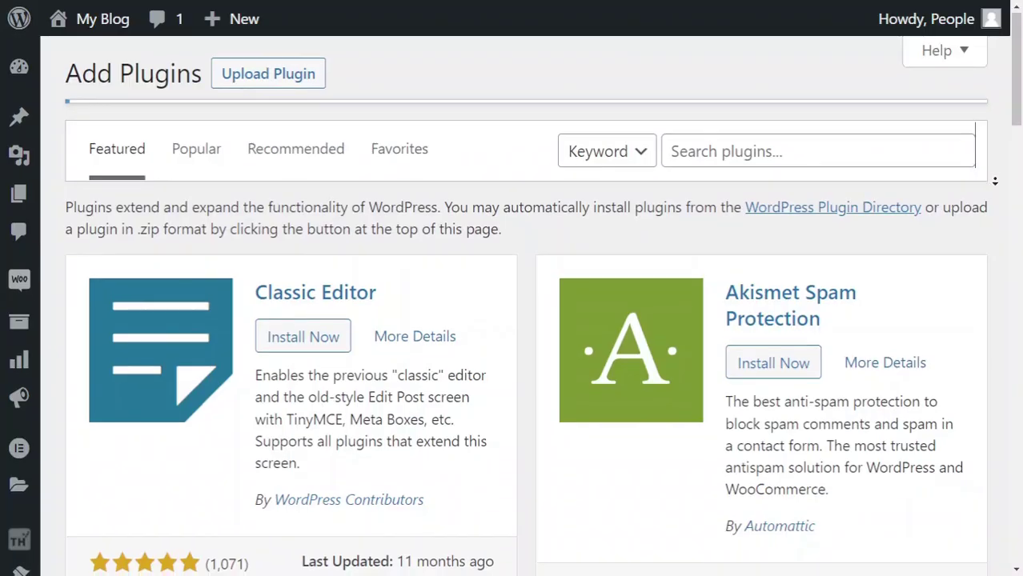
Step: Browse the featured plugins on the Add Plugins page, checking their ratings, last updates and compatibility
{"action": "scroll", "coordinate": [995, 187], "scroll_direction": "down", "scroll_amount": 2}
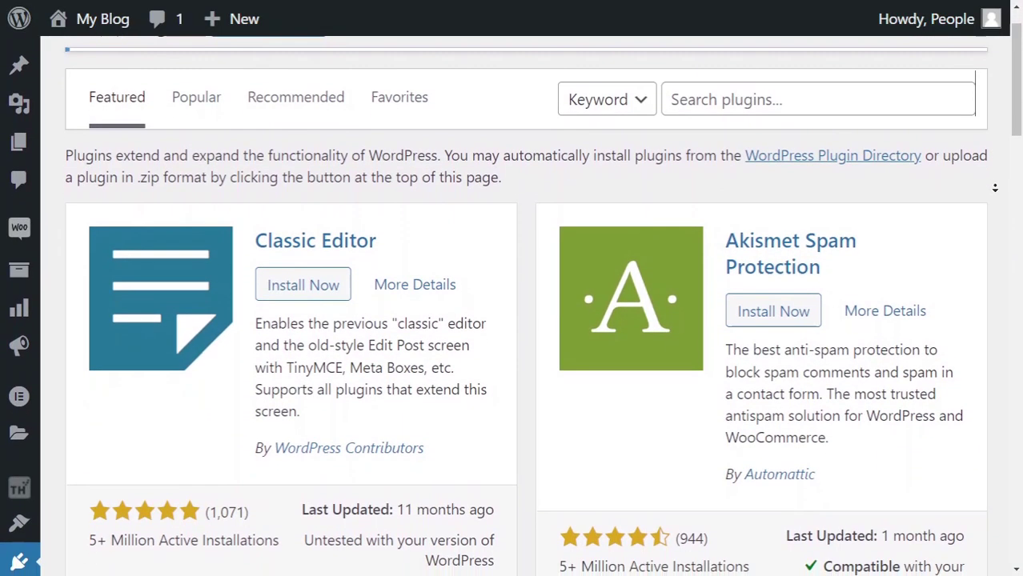
{"action": "scroll", "coordinate": [995, 187], "scroll_direction": "down", "scroll_amount": 2}
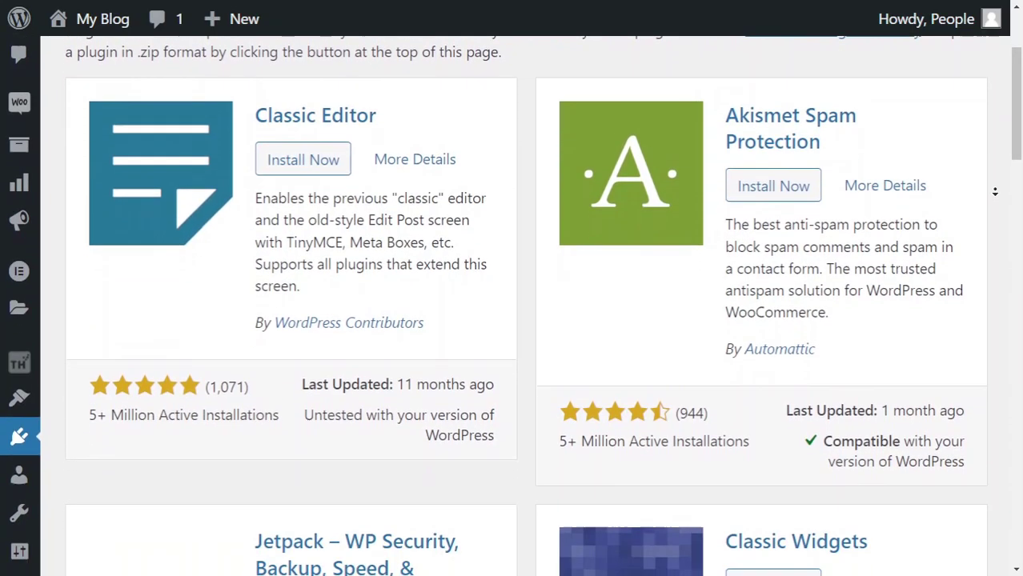
{"action": "scroll", "coordinate": [995, 191], "scroll_direction": "down", "scroll_amount": 2}
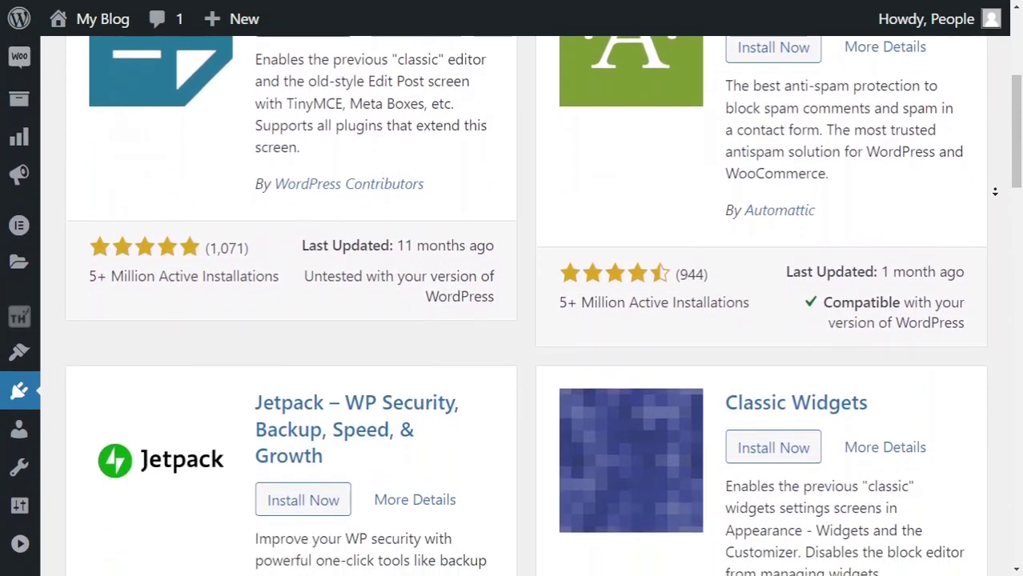
{"action": "scroll", "coordinate": [995, 191], "scroll_direction": "down", "scroll_amount": 2}
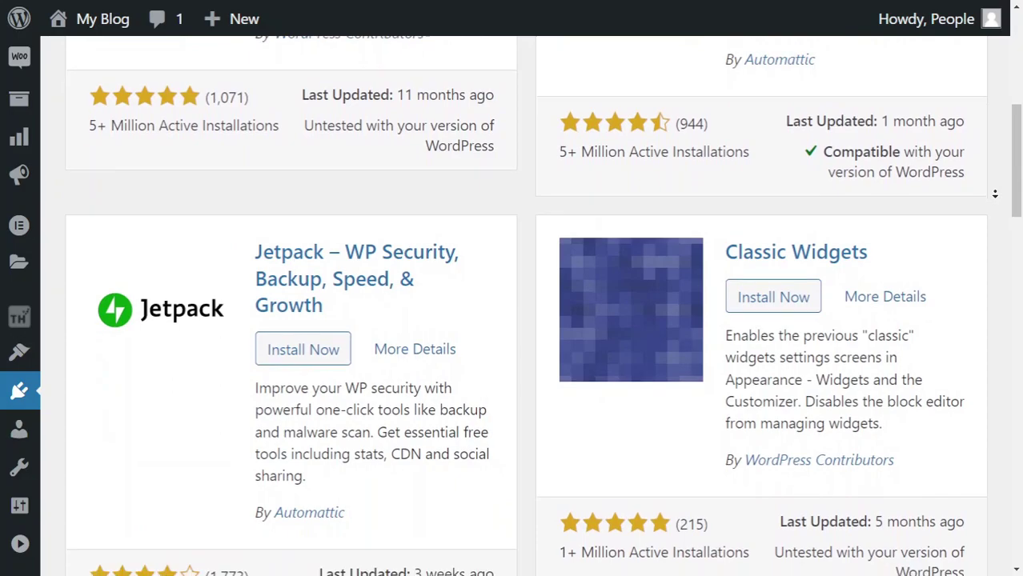
{"action": "scroll", "coordinate": [995, 193], "scroll_direction": "down", "scroll_amount": 2}
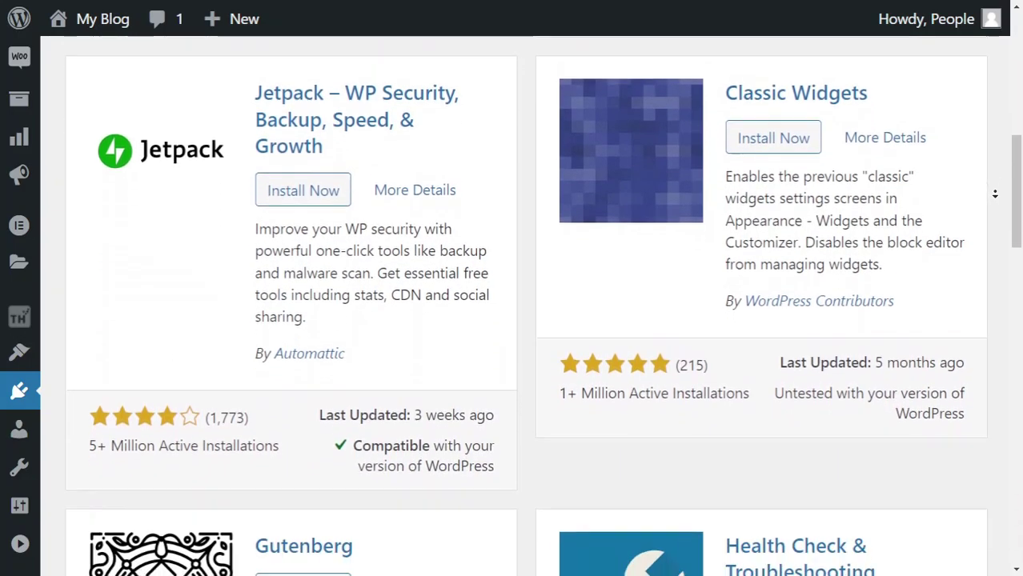
{"action": "scroll", "coordinate": [995, 193], "scroll_direction": "down", "scroll_amount": 3}
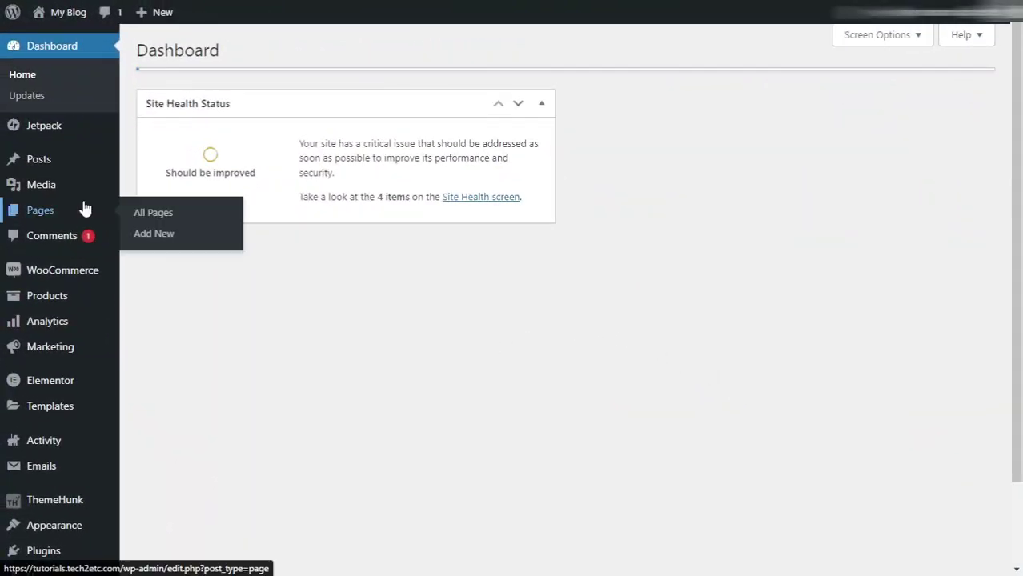
Step: Open the list of installed plugins from the dashboard and look through its entries
{"action": "scroll", "coordinate": [84, 207], "scroll_direction": "down", "scroll_amount": 2}
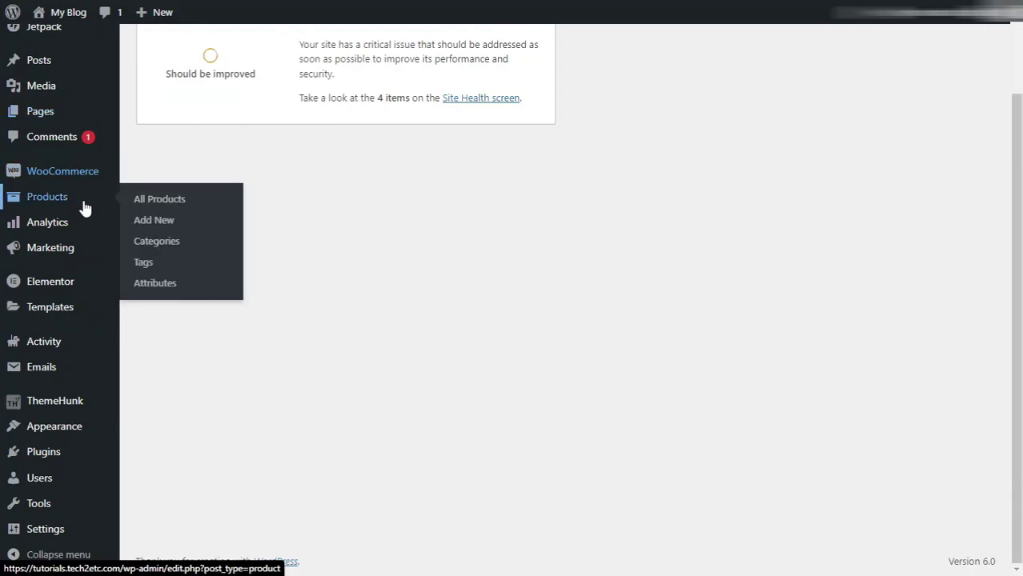
{"action": "left_click", "coordinate": [60, 458]}
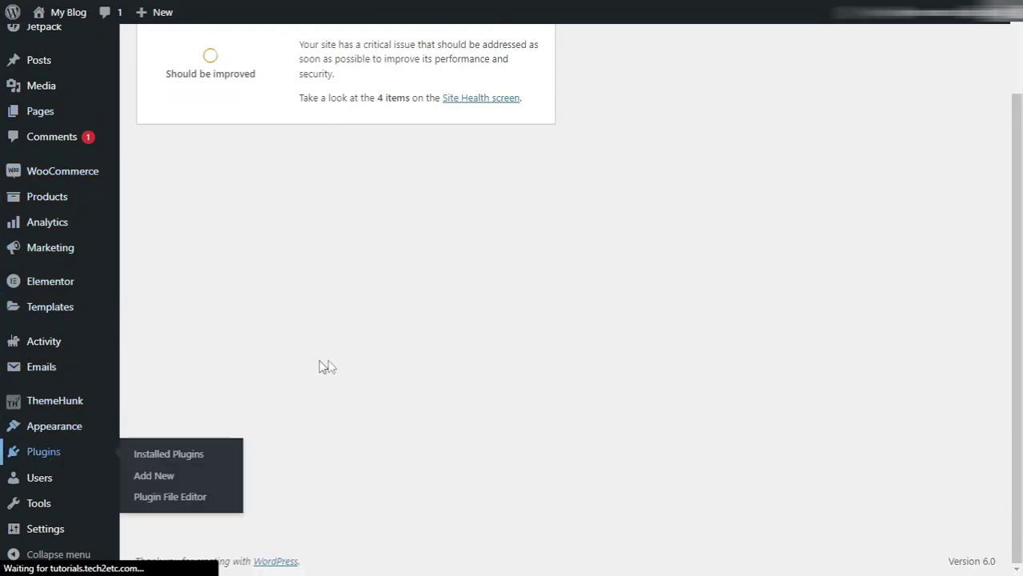
{"action": "scroll", "coordinate": [462, 350], "scroll_direction": "down", "scroll_amount": 8}
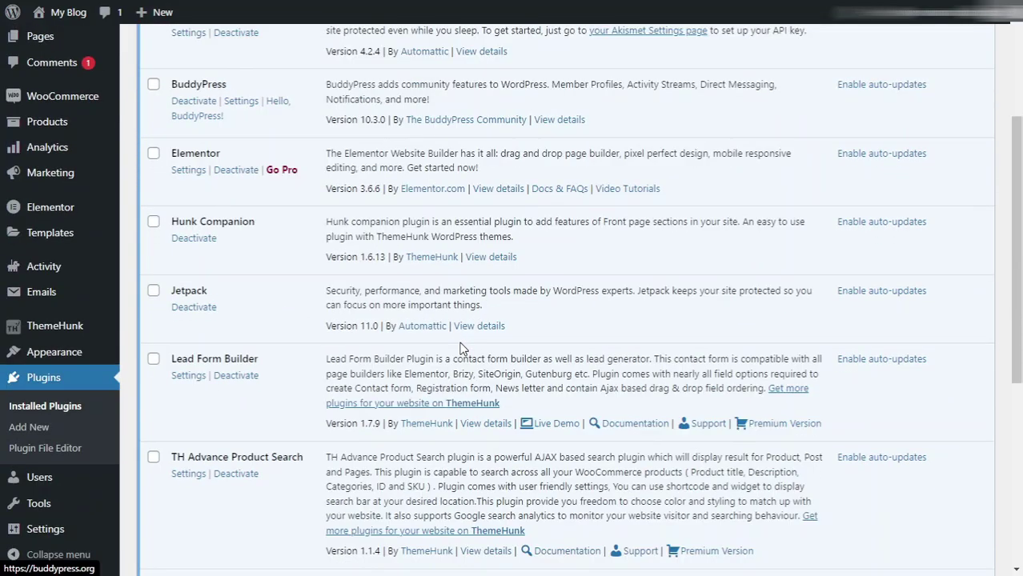
{"action": "scroll", "coordinate": [462, 350], "scroll_direction": "up", "scroll_amount": 10}
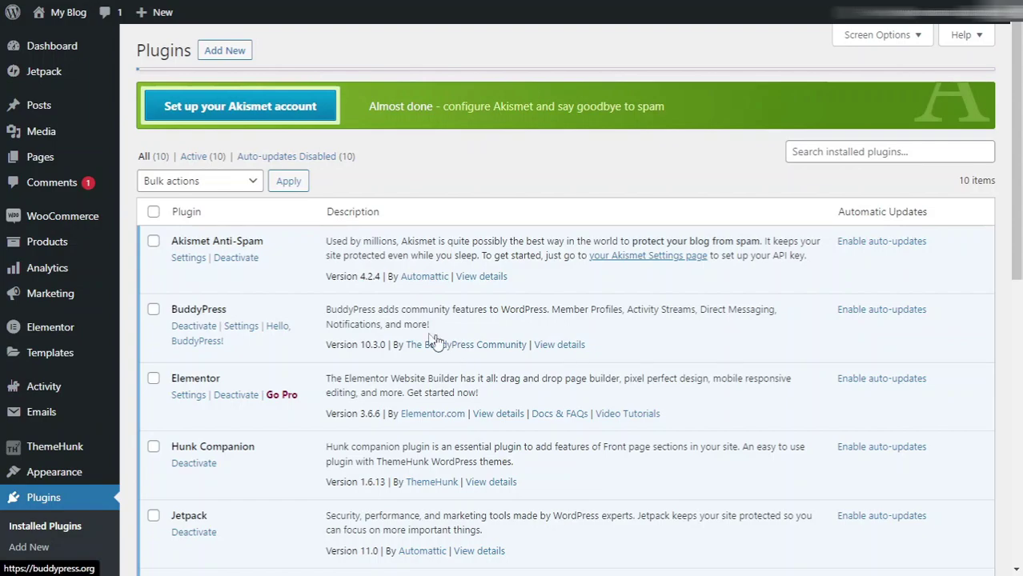
Step: Deactivate the Akismet Anti-Spam, BuddyPress and Jetpack plugins together with a bulk action
{"action": "left_click", "coordinate": [153, 241]}
{"action": "left_click", "coordinate": [152, 309]}
{"action": "scroll", "coordinate": [153, 329], "scroll_direction": "down", "scroll_amount": 1}
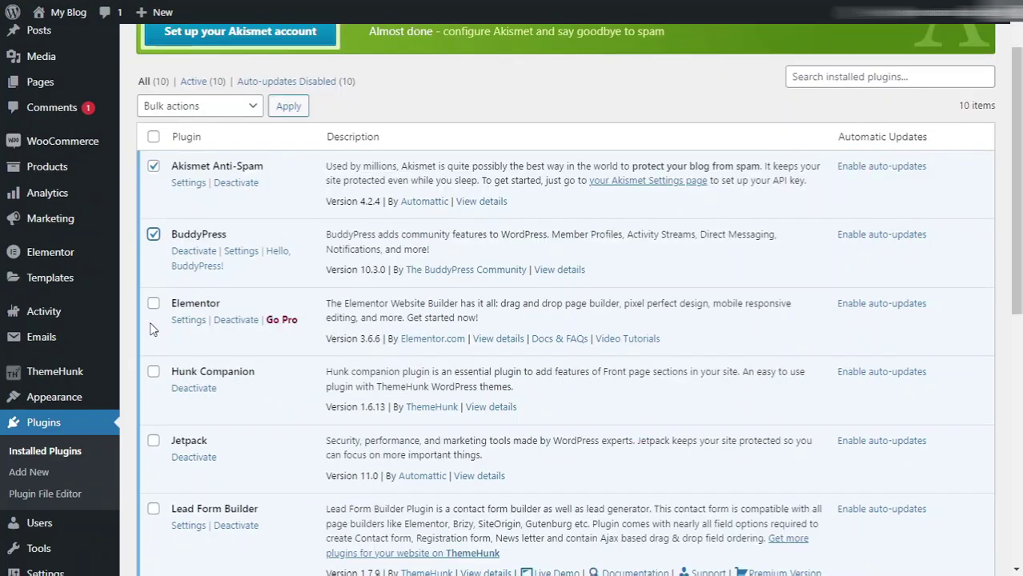
{"action": "scroll", "coordinate": [153, 329], "scroll_direction": "down", "scroll_amount": 1}
{"action": "left_click", "coordinate": [153, 369]}
{"action": "scroll", "coordinate": [270, 388], "scroll_direction": "down", "scroll_amount": 2}
{"action": "scroll", "coordinate": [269, 388], "scroll_direction": "up", "scroll_amount": 5}
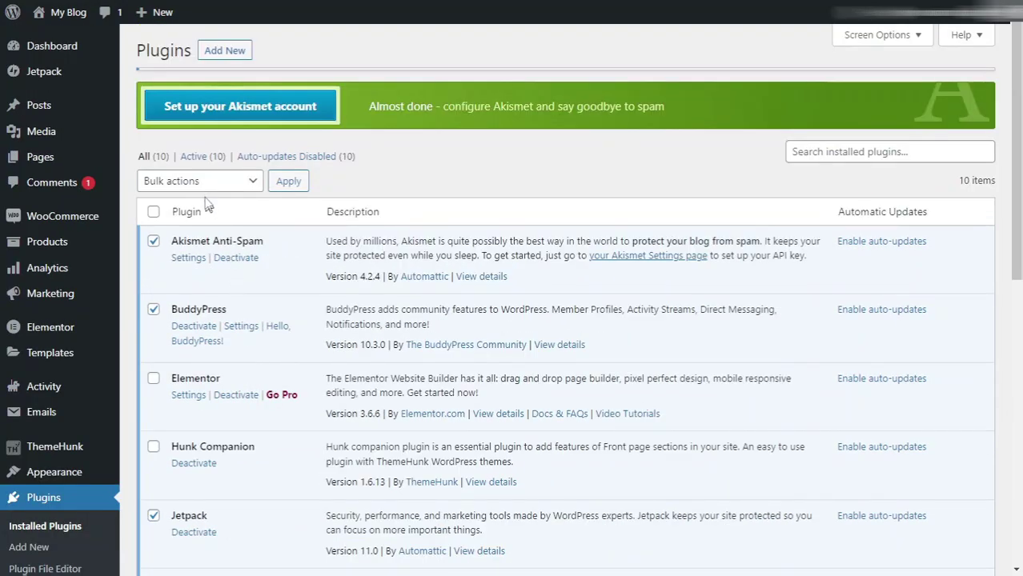
{"action": "left_click", "coordinate": [204, 182]}
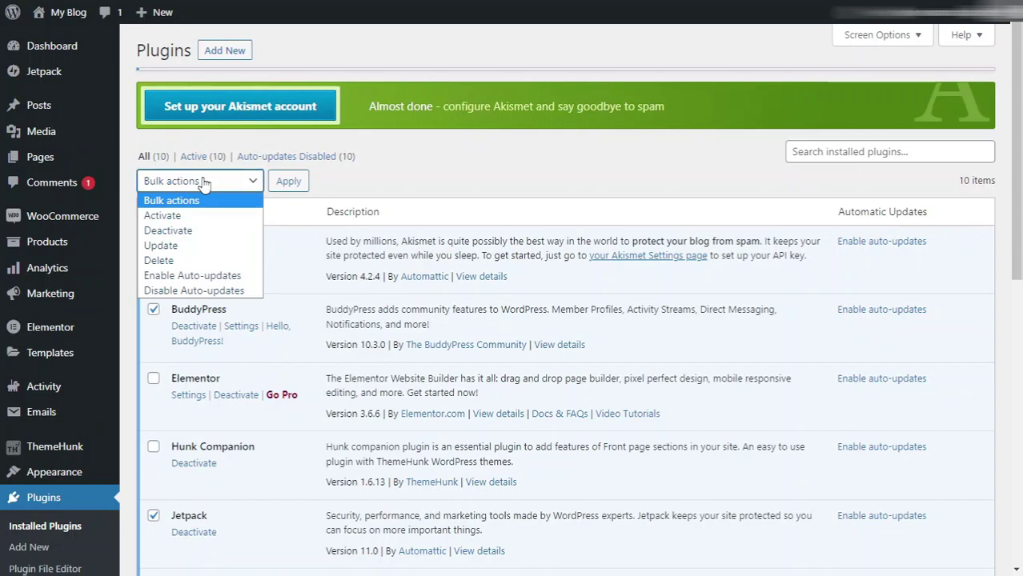
{"action": "left_click", "coordinate": [187, 232]}
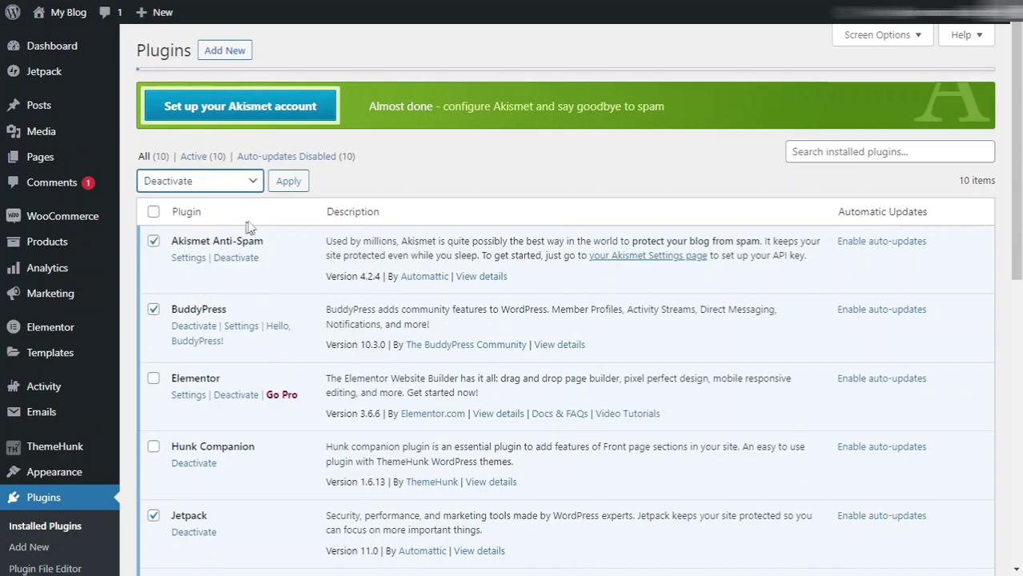
{"action": "left_click", "coordinate": [289, 180]}
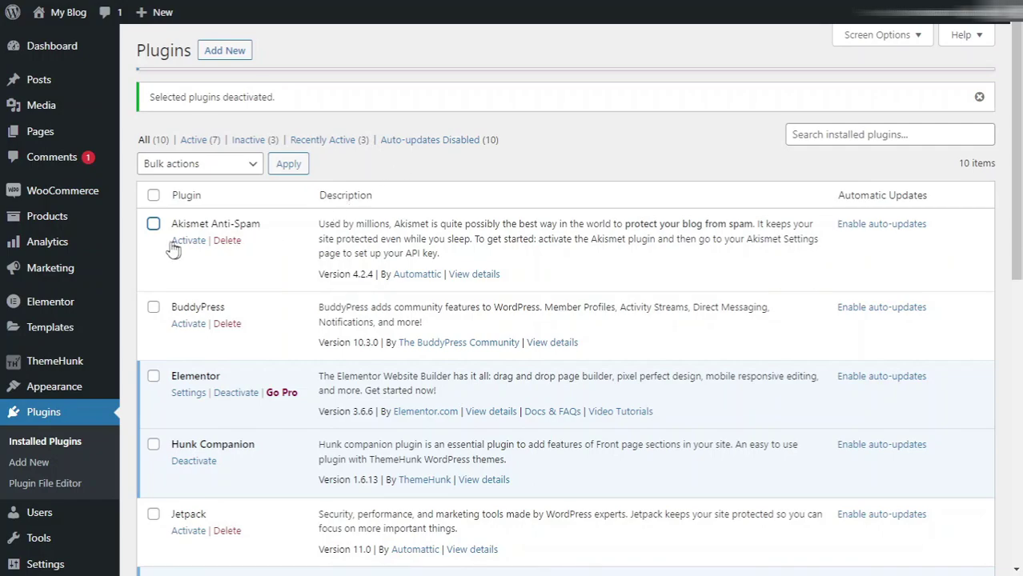
Step: Bulk delete the deactivated Akismet Anti-Spam, BuddyPress and Jetpack plugins along with their data
{"action": "scroll", "coordinate": [156, 318], "scroll_direction": "down", "scroll_amount": 1}
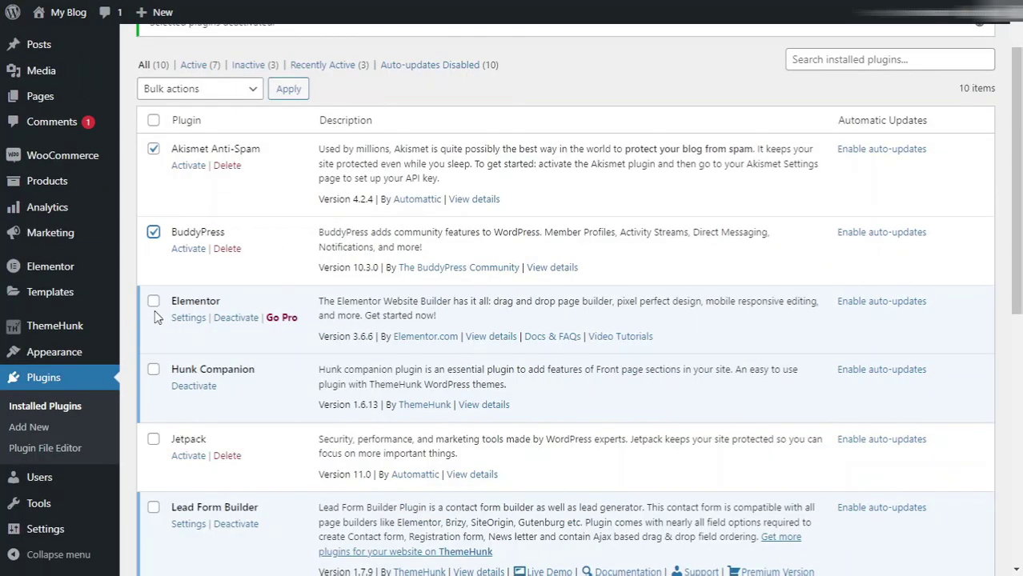
{"action": "left_click", "coordinate": [153, 439]}
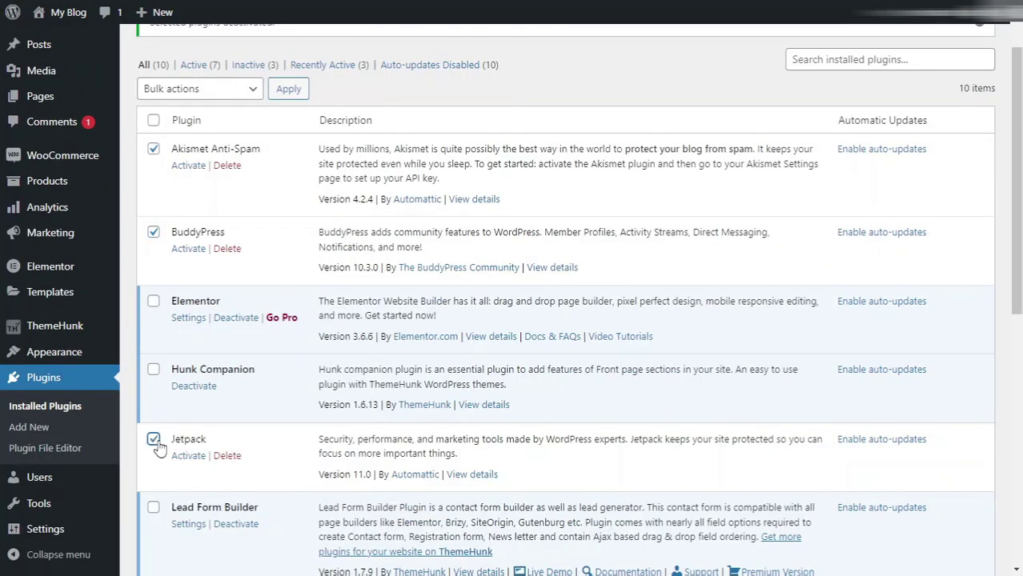
{"action": "left_click", "coordinate": [207, 90]}
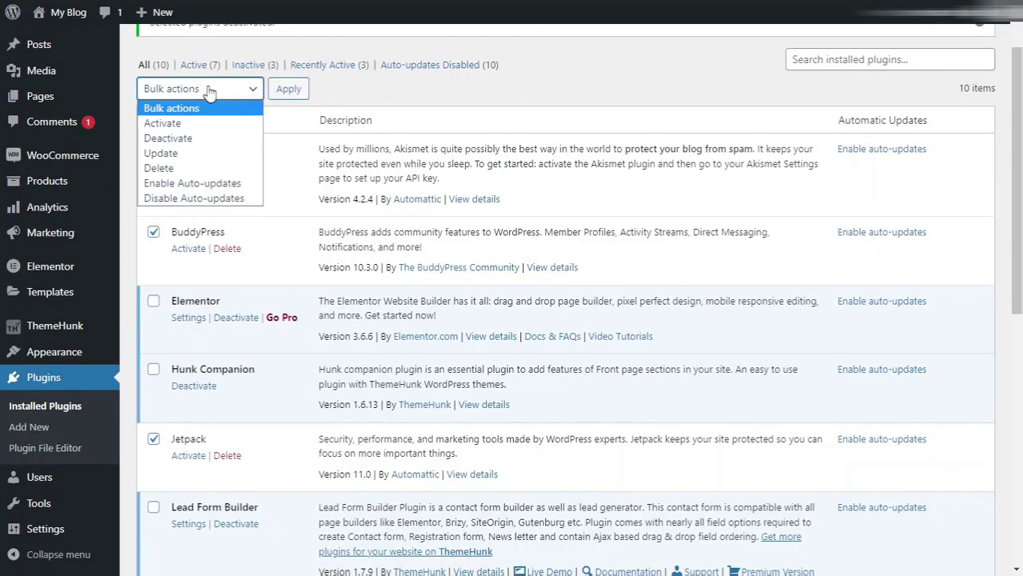
{"action": "left_click", "coordinate": [196, 169]}
{"action": "left_click", "coordinate": [291, 94]}
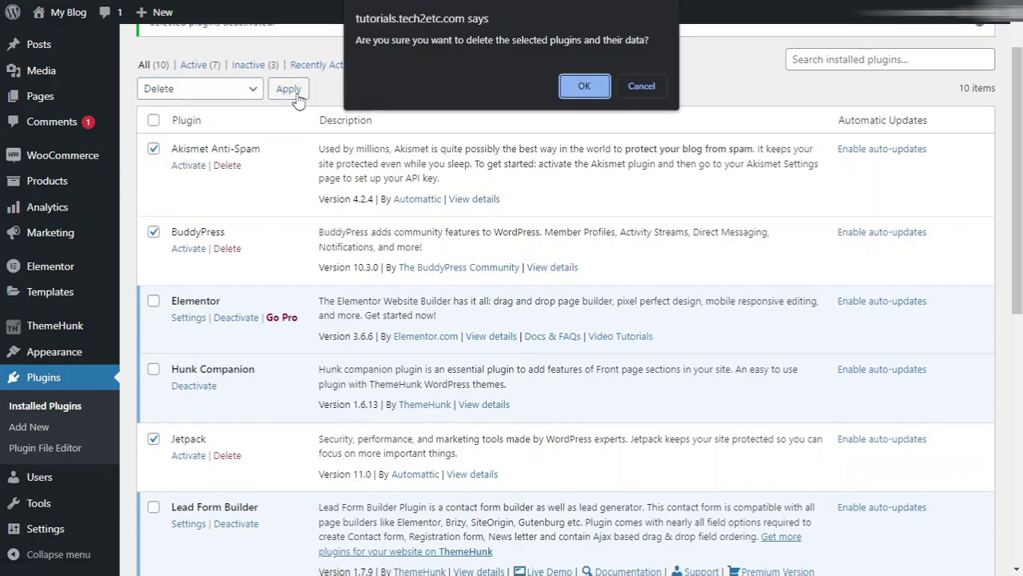
{"action": "left_click", "coordinate": [583, 88]}
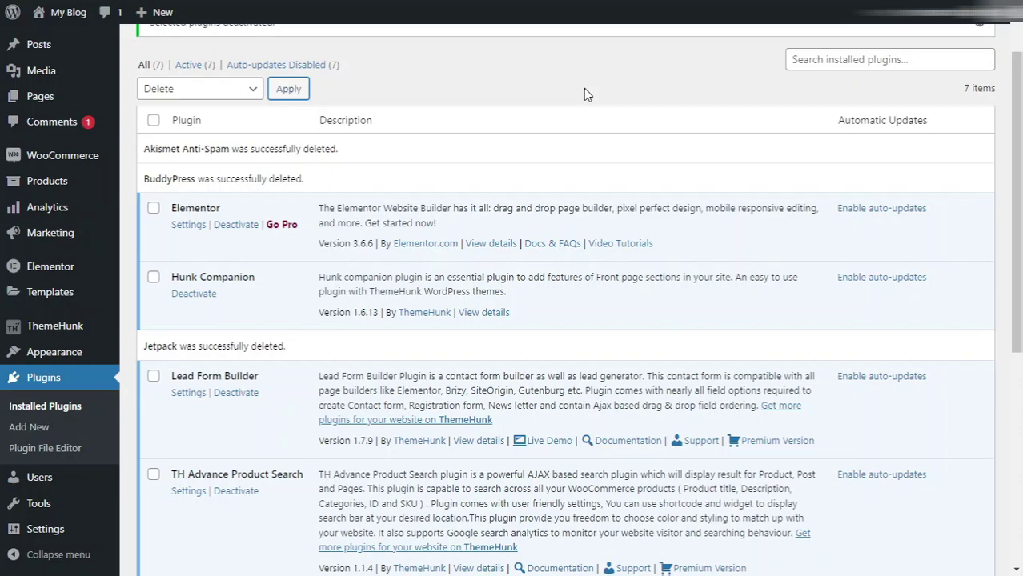
{"action": "scroll", "coordinate": [583, 95], "scroll_direction": "up", "scroll_amount": 2}
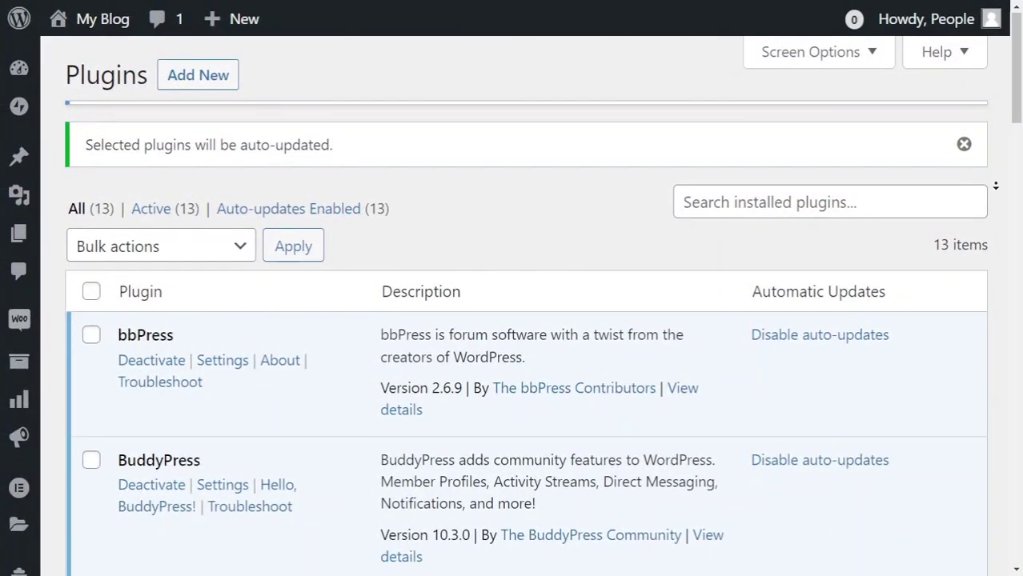
{"action": "scroll", "coordinate": [999, 203], "scroll_direction": "down", "scroll_amount": 1}
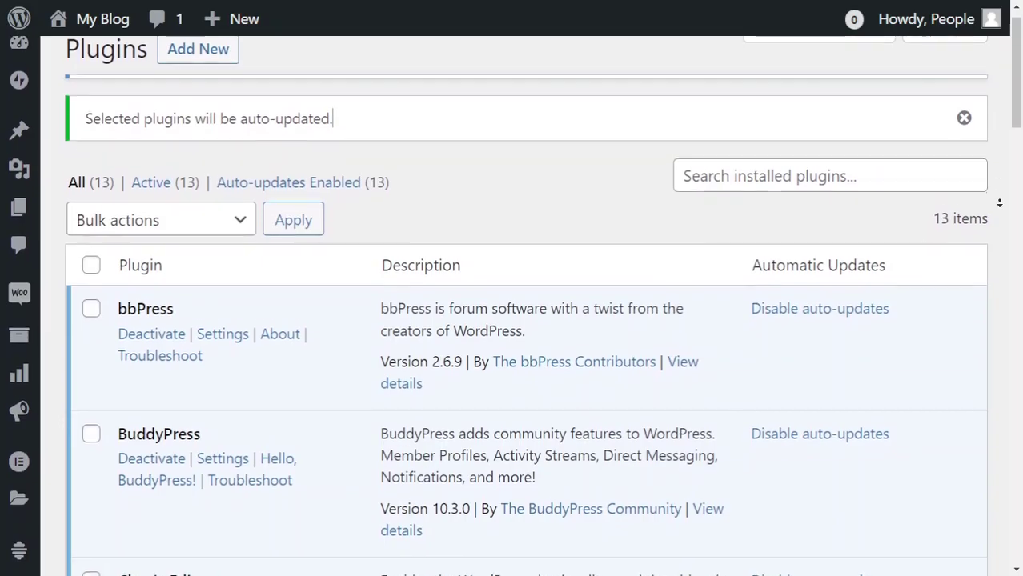
{"action": "scroll", "coordinate": [999, 203], "scroll_direction": "down", "scroll_amount": 1}
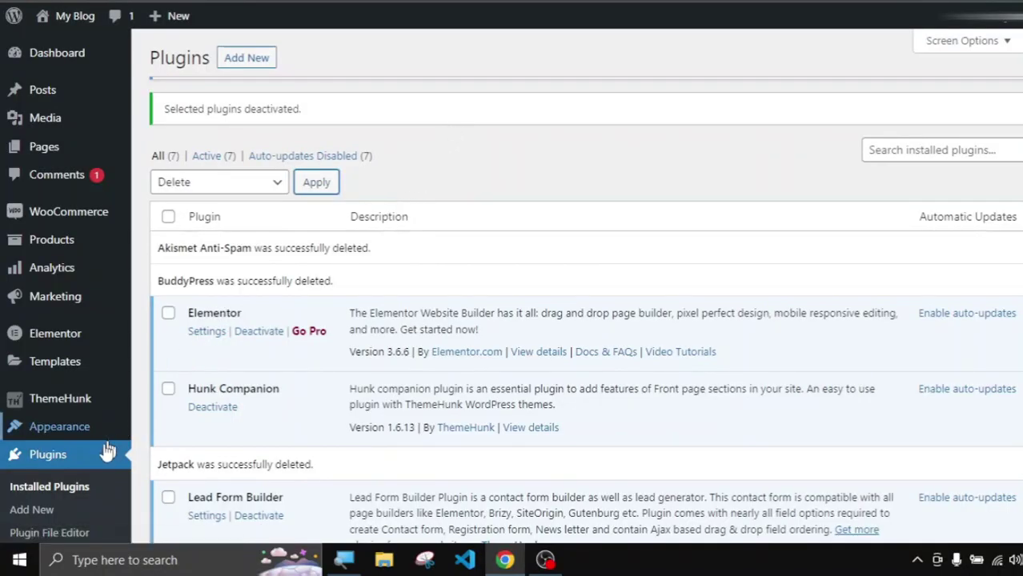
Step: Find the LiteSpeed Cache plugin by LiteSpeed Technologies among the available plugins, install it and activate it
{"action": "left_click", "coordinate": [240, 64]}
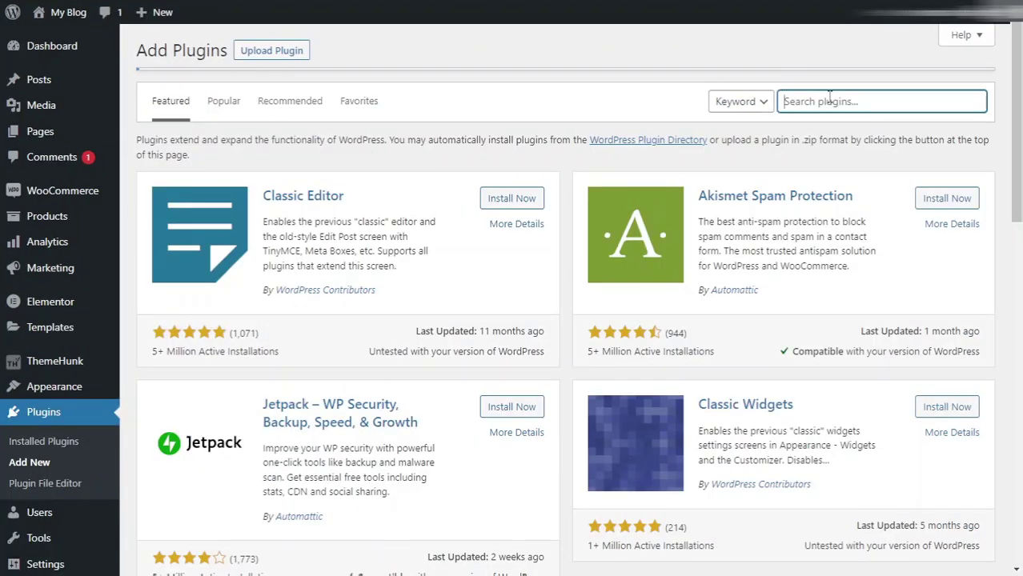
{"action": "type", "text": "Li"}
{"action": "type", "text": "teS"}
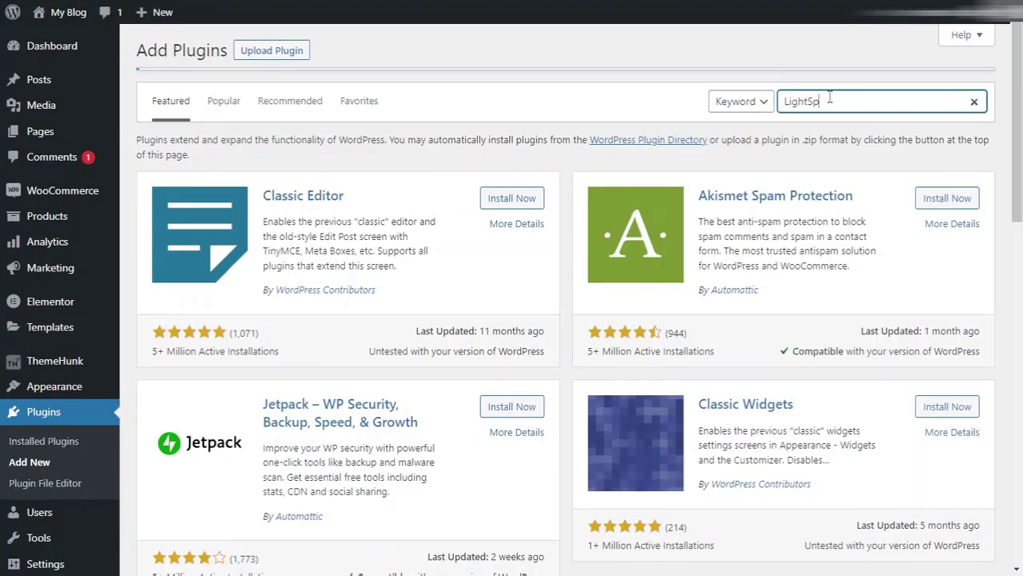
{"action": "type", "text": "peed Cache"}
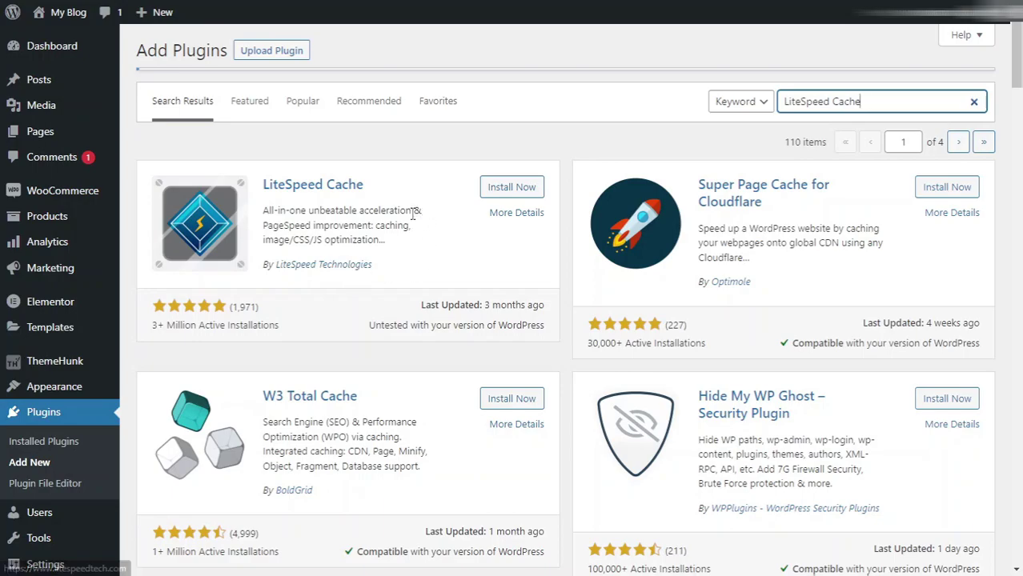
{"action": "left_click", "coordinate": [510, 191]}
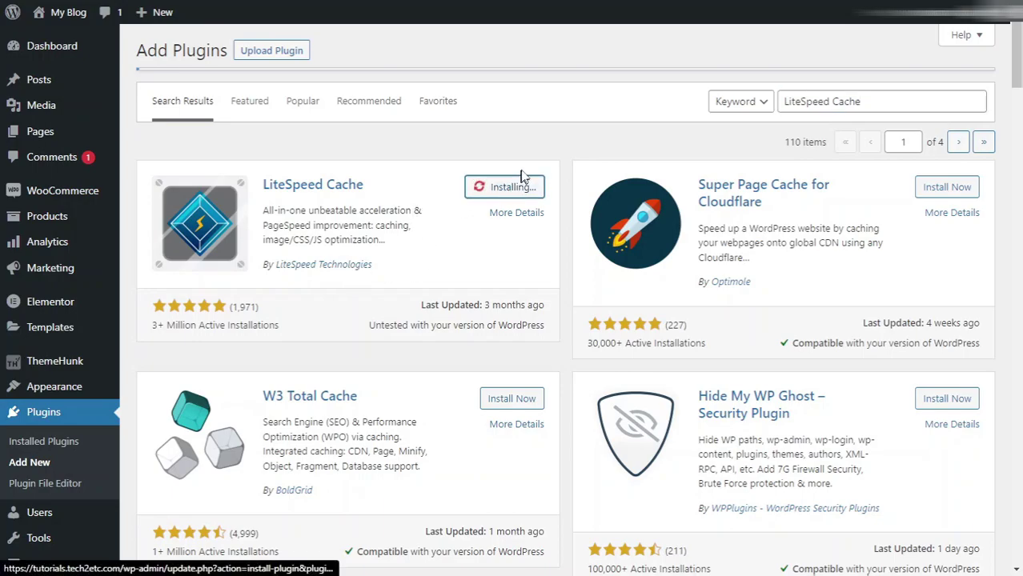
{"action": "left_click", "coordinate": [520, 192]}
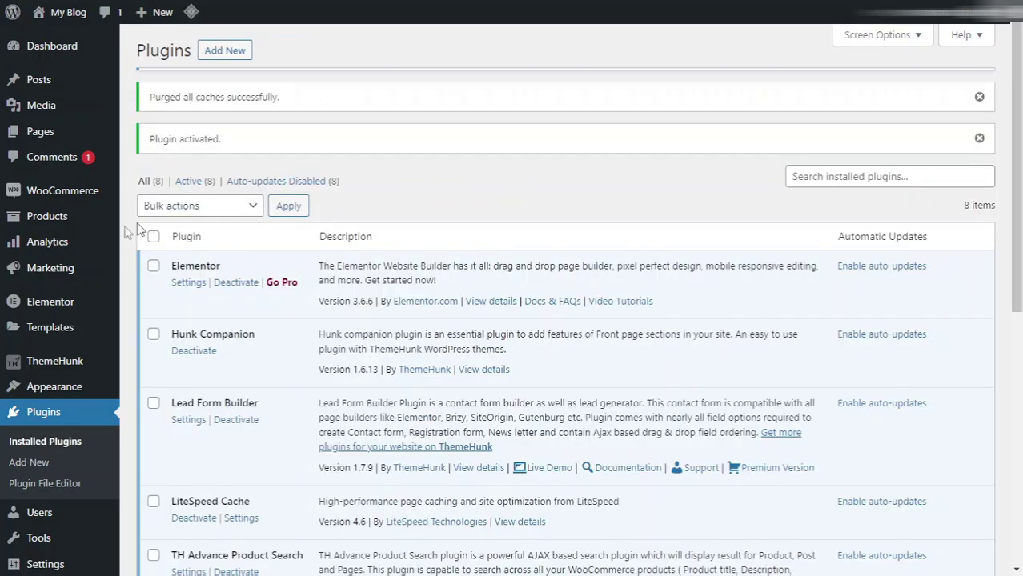
Step: Open the dashboard of the newly activated LiteSpeed Cache plugin
{"action": "mouse_move", "coordinate": [61, 245]}
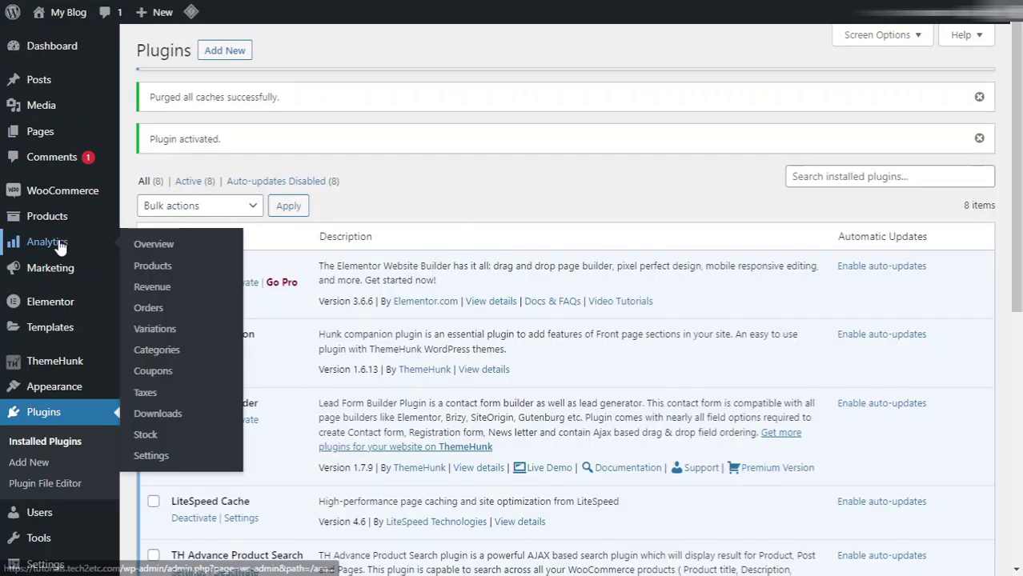
{"action": "scroll", "coordinate": [61, 245], "scroll_direction": "down", "scroll_amount": 4}
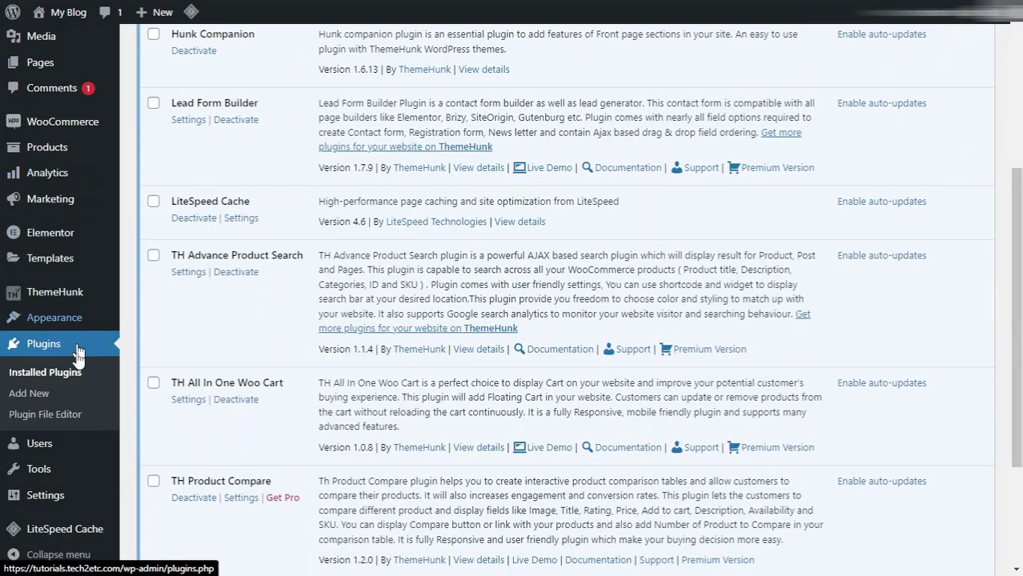
{"action": "mouse_move", "coordinate": [60, 541]}
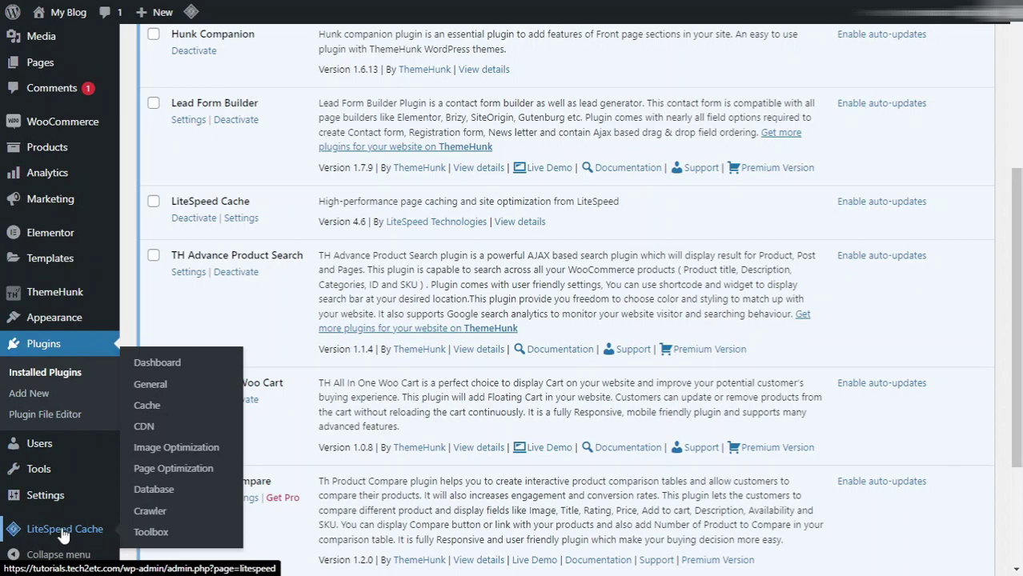
{"action": "left_click", "coordinate": [156, 365]}
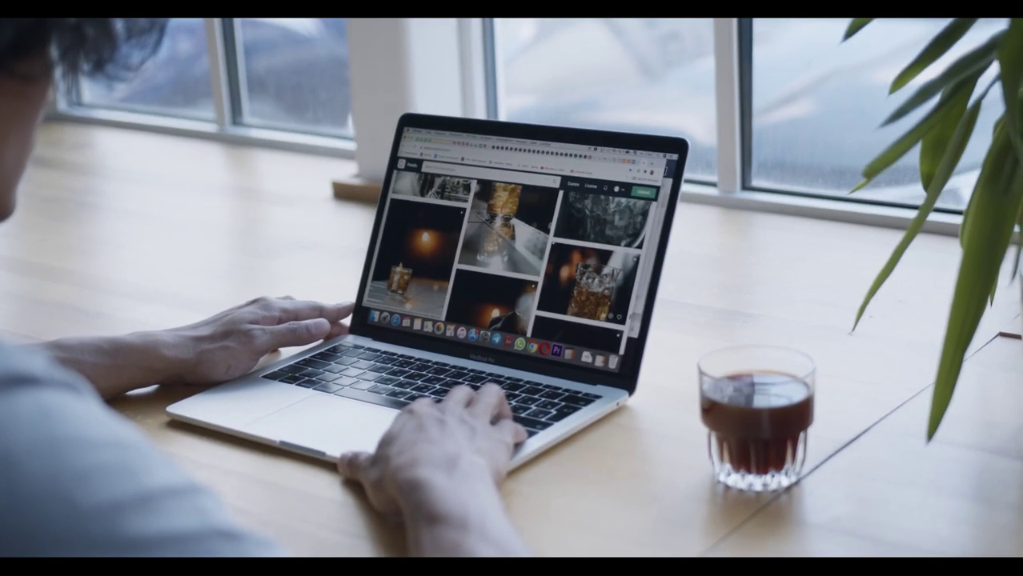
{"action": "scroll", "coordinate": [544, 265], "scroll_direction": "down", "scroll_amount": 5}
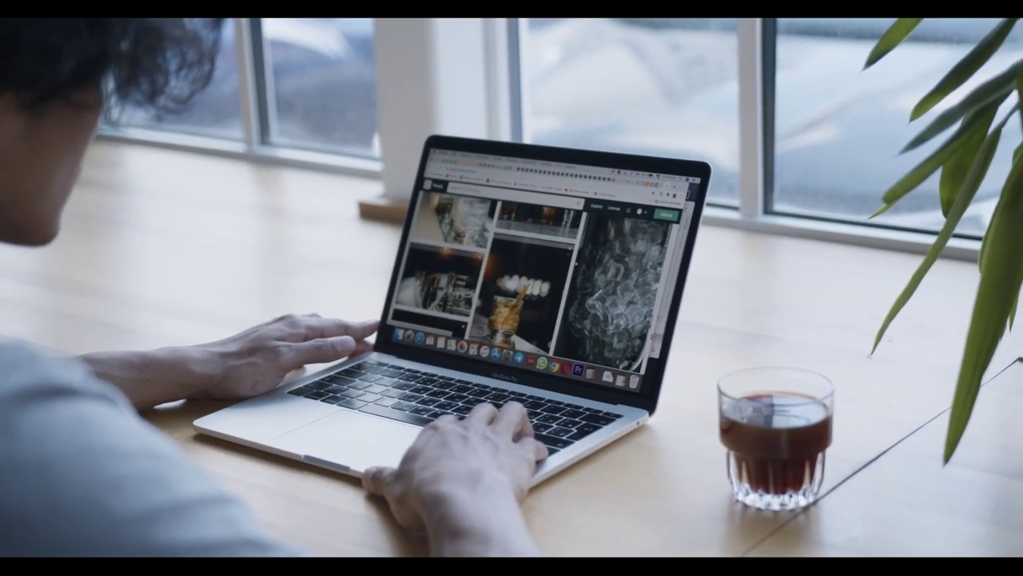
{"action": "scroll", "coordinate": [528, 256], "scroll_direction": "down", "scroll_amount": 5}
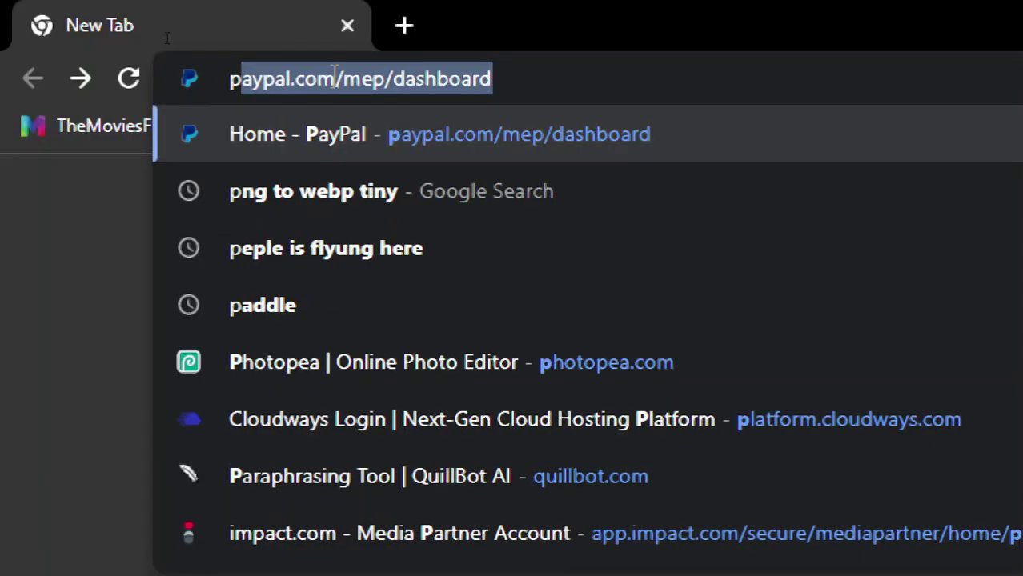
Step: Search Google for "png to webp tiny" and open the TinyIMG WebP image converter
{"action": "type", "text": "ng"}
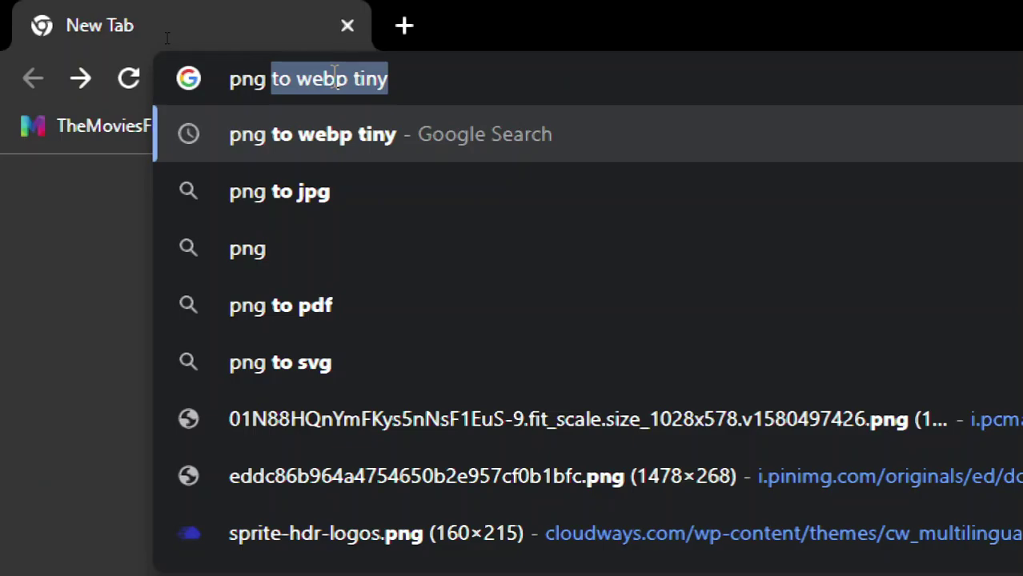
{"action": "key", "text": "Right"}
{"action": "key", "text": "Return"}
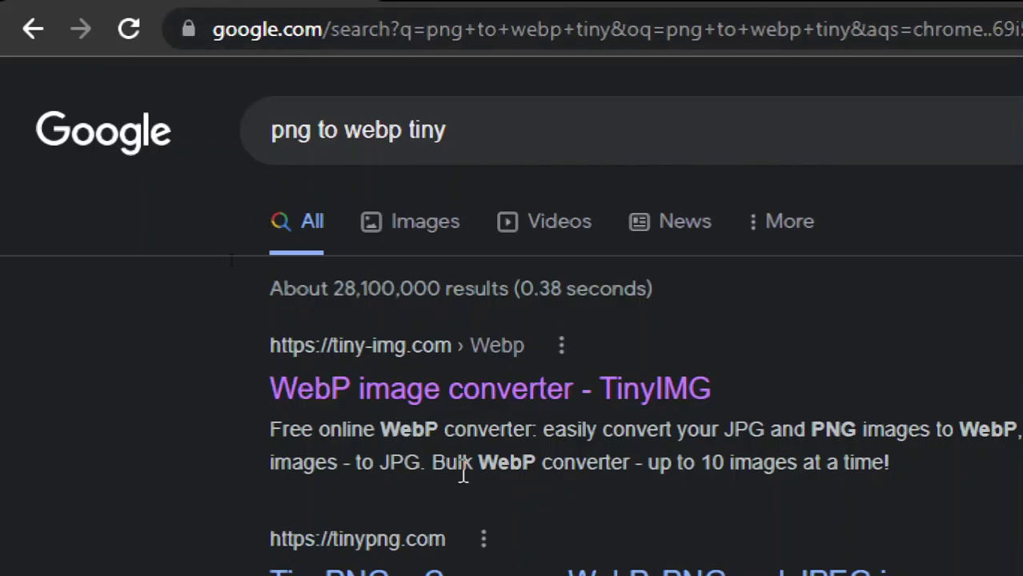
{"action": "scroll", "coordinate": [462, 472], "scroll_direction": "down", "scroll_amount": 2}
{"action": "left_click", "coordinate": [443, 252]}
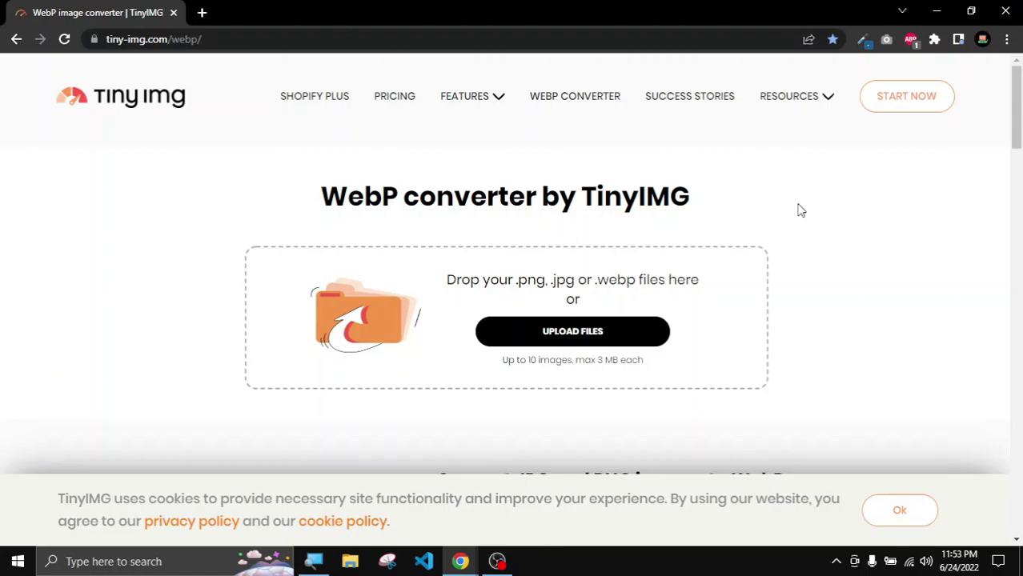
Step: Upload "7 Ways To SpeedUp WordPress Website.png" from Downloads to the TinyIMG converter for conversion to WebP
{"action": "left_click", "coordinate": [573, 333]}
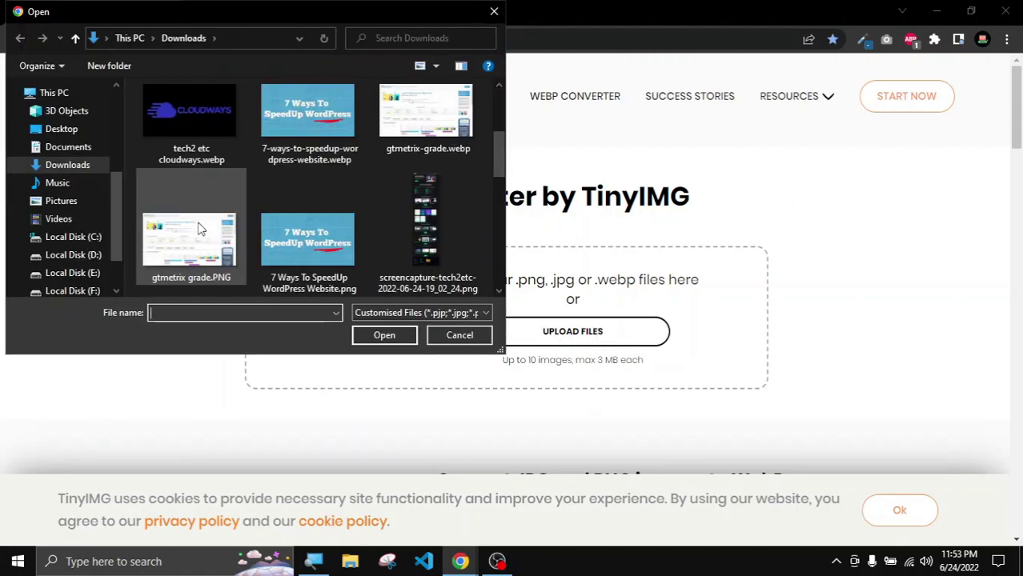
{"action": "left_click", "coordinate": [304, 250]}
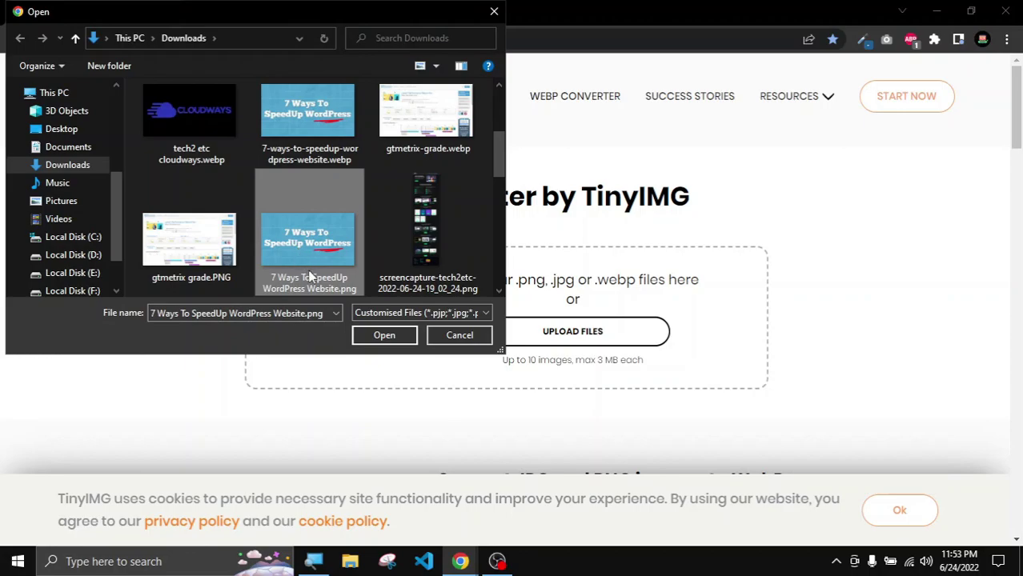
{"action": "left_click", "coordinate": [384, 335]}
{"action": "scroll", "coordinate": [388, 338], "scroll_direction": "down", "scroll_amount": 2}
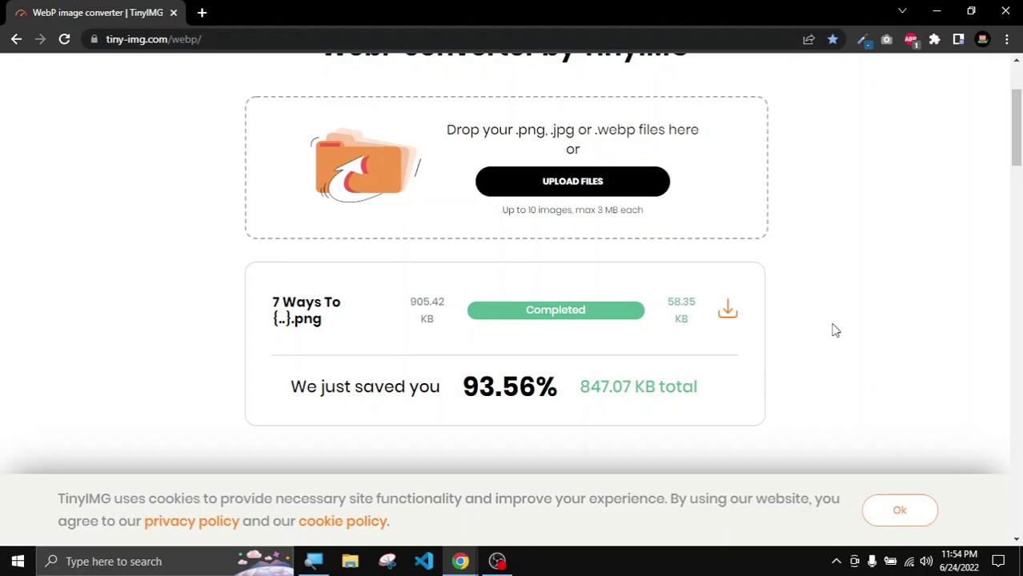
{"action": "scroll", "coordinate": [833, 330], "scroll_direction": "up", "scroll_amount": 2}
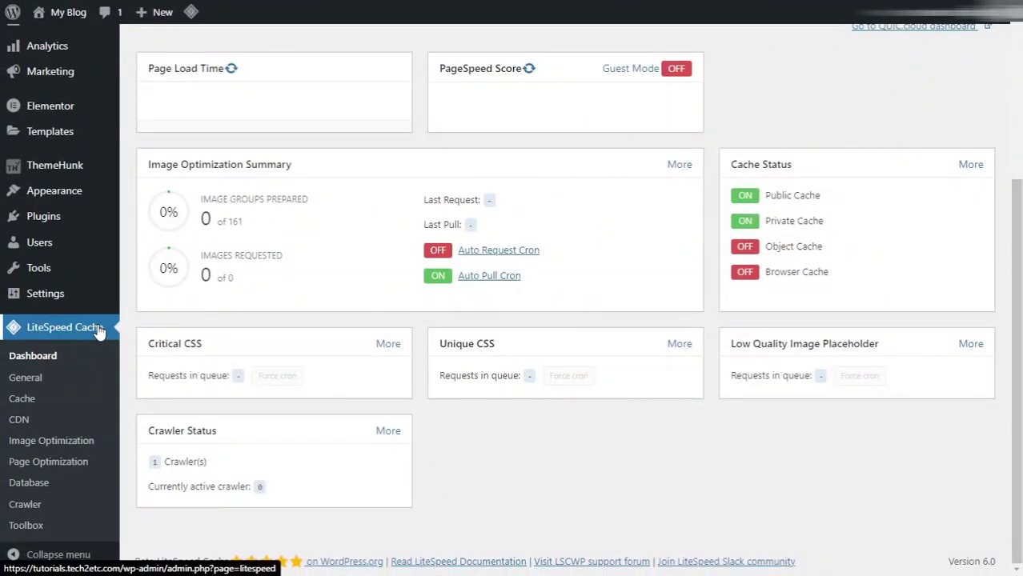
Step: Open the Image Optimization page of LiteSpeed Cache in WordPress and start gathering image data
{"action": "left_click", "coordinate": [80, 449]}
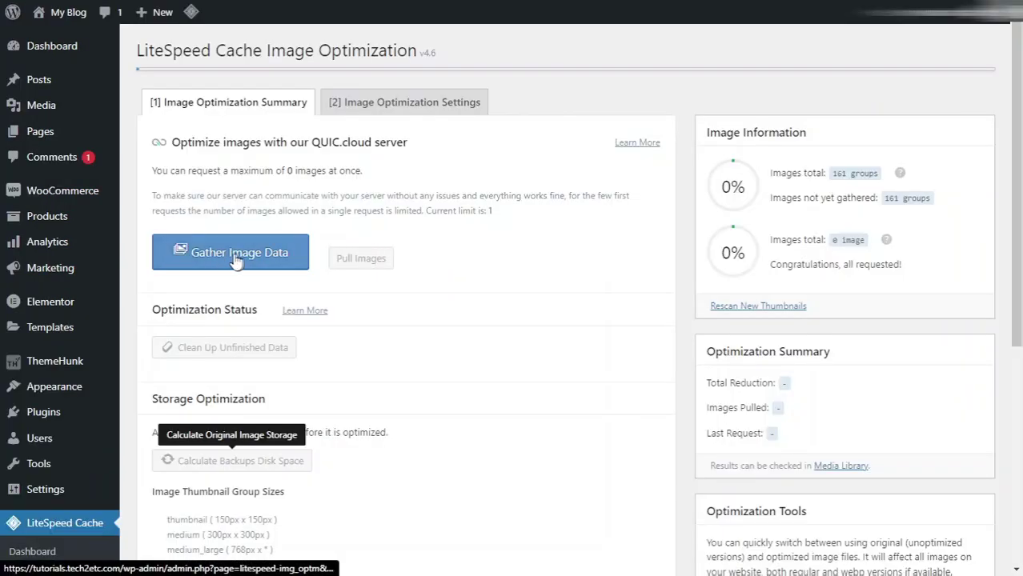
{"action": "left_click", "coordinate": [244, 257]}
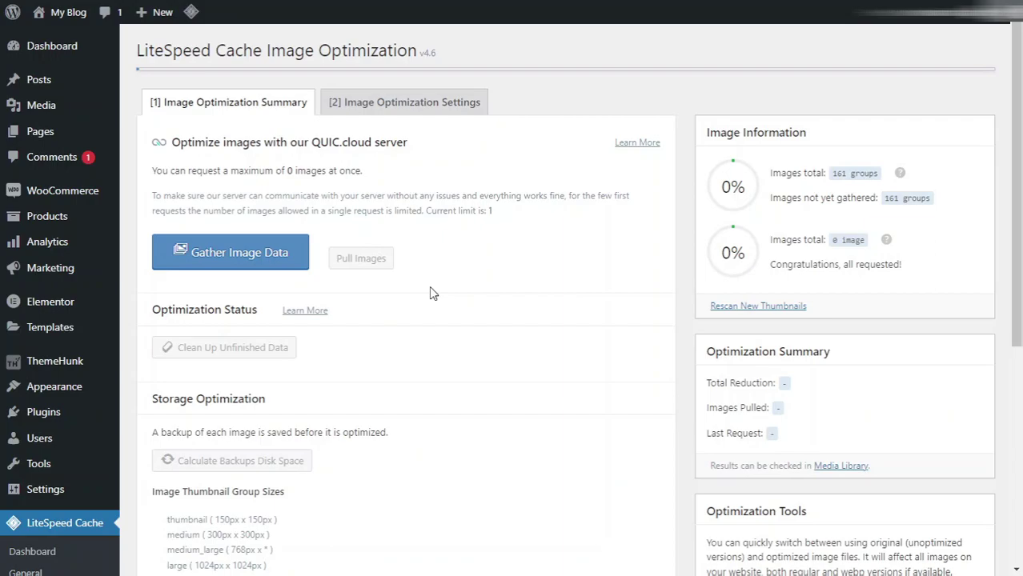
Step: Enable Image WebP Replacement in the Image Optimization settings and save the changes
{"action": "left_click", "coordinate": [416, 111]}
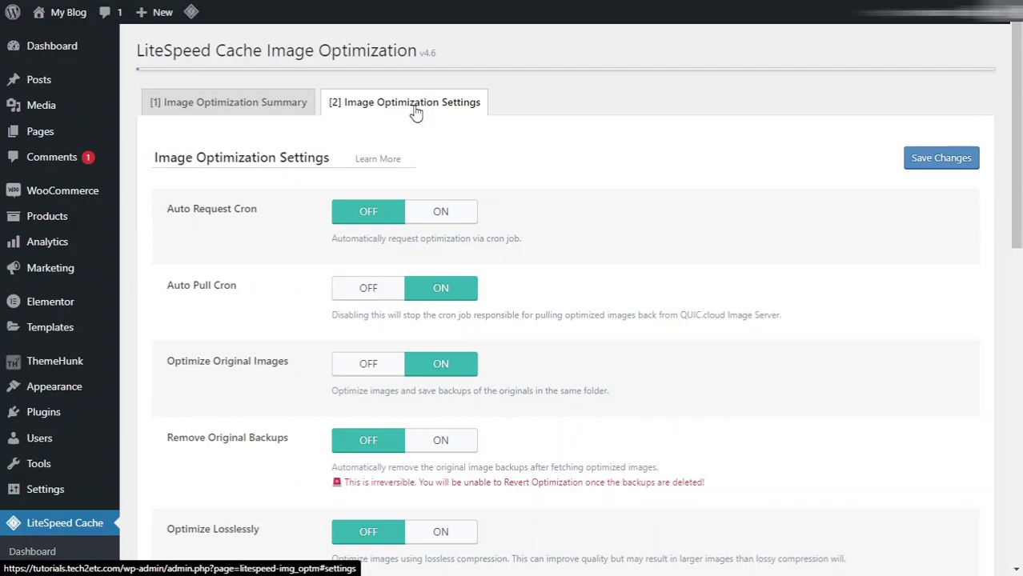
{"action": "scroll", "coordinate": [416, 112], "scroll_direction": "down", "scroll_amount": 3}
{"action": "scroll", "coordinate": [415, 112], "scroll_direction": "down", "scroll_amount": 3}
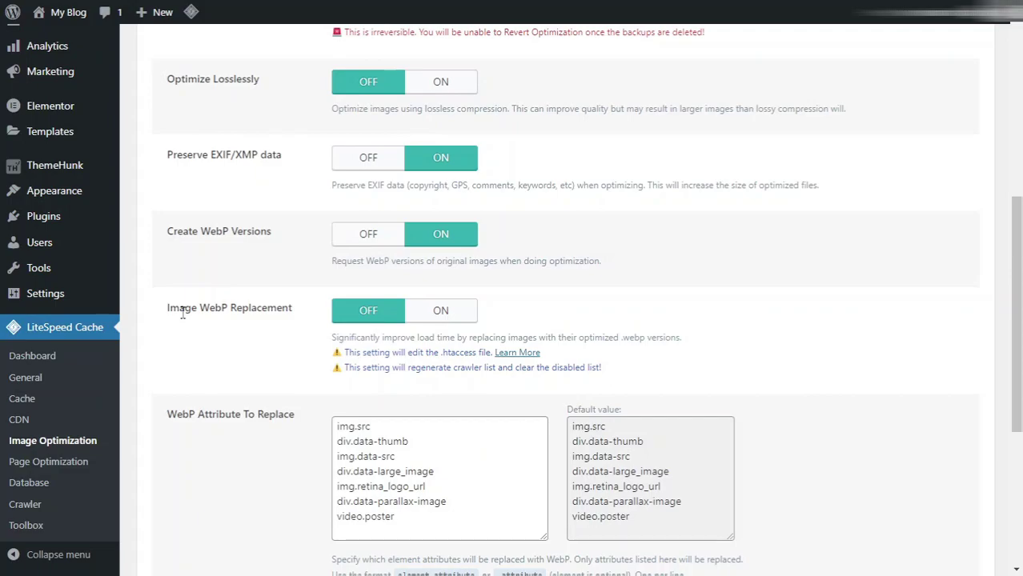
{"action": "left_click", "coordinate": [441, 311]}
{"action": "scroll", "coordinate": [463, 318], "scroll_direction": "down", "scroll_amount": 4}
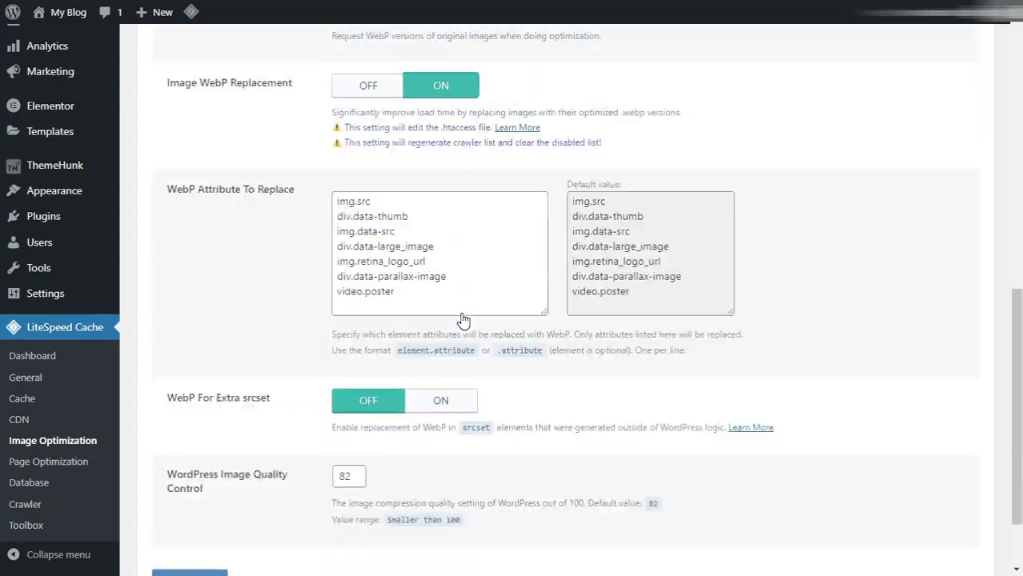
{"action": "left_click", "coordinate": [190, 506]}
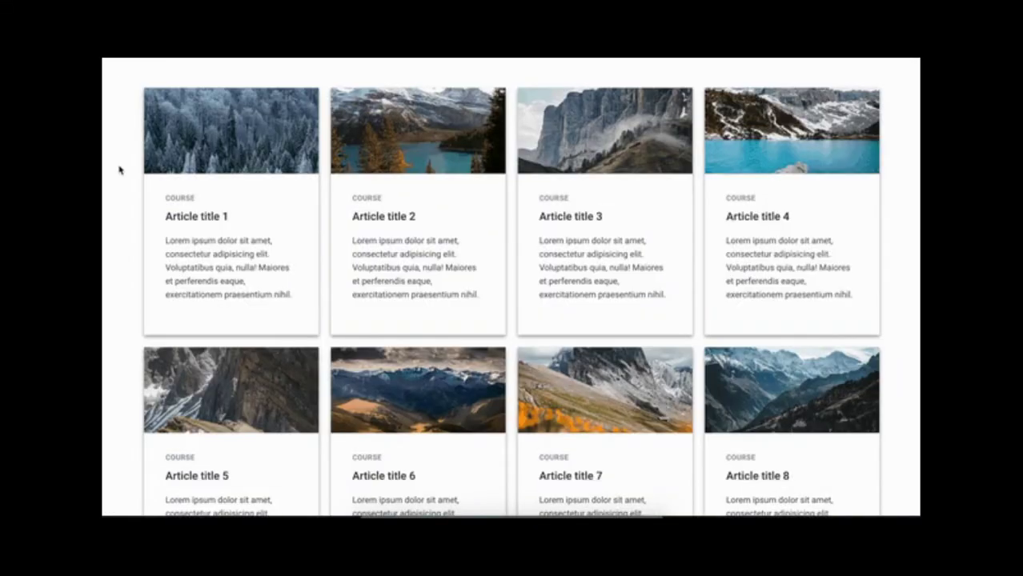
Step: Examine how the article cards and their images load progressively down the demo page
{"action": "scroll", "coordinate": [119, 170], "scroll_direction": "down", "scroll_amount": 1}
{"action": "scroll", "coordinate": [118, 169], "scroll_direction": "down", "scroll_amount": 2}
{"action": "scroll", "coordinate": [132, 200], "scroll_direction": "down", "scroll_amount": 2}
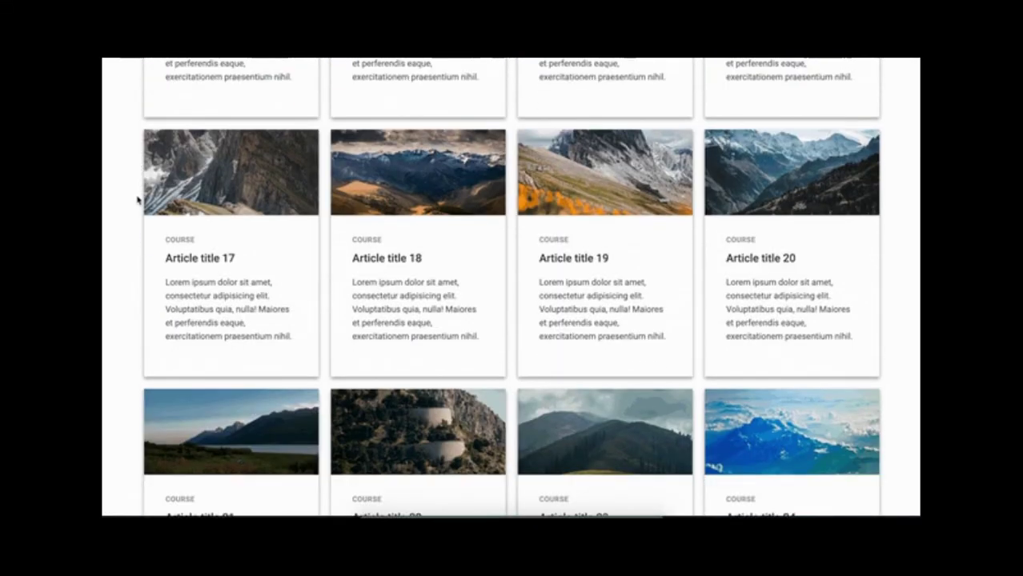
{"action": "scroll", "coordinate": [138, 200], "scroll_direction": "down", "scroll_amount": 15}
{"action": "scroll", "coordinate": [138, 200], "scroll_direction": "down", "scroll_amount": 20}
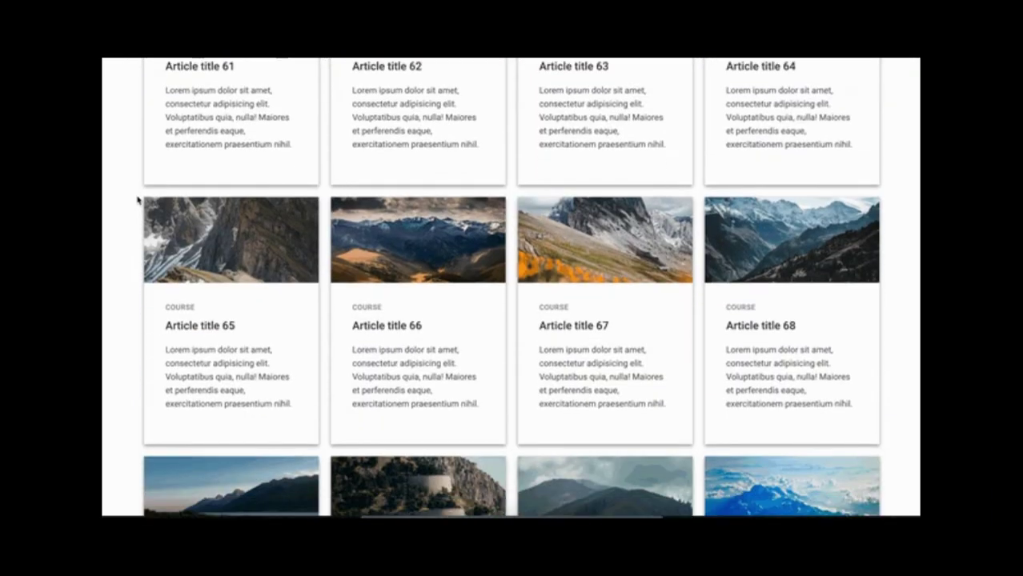
{"action": "scroll", "coordinate": [137, 200], "scroll_direction": "down", "scroll_amount": 3}
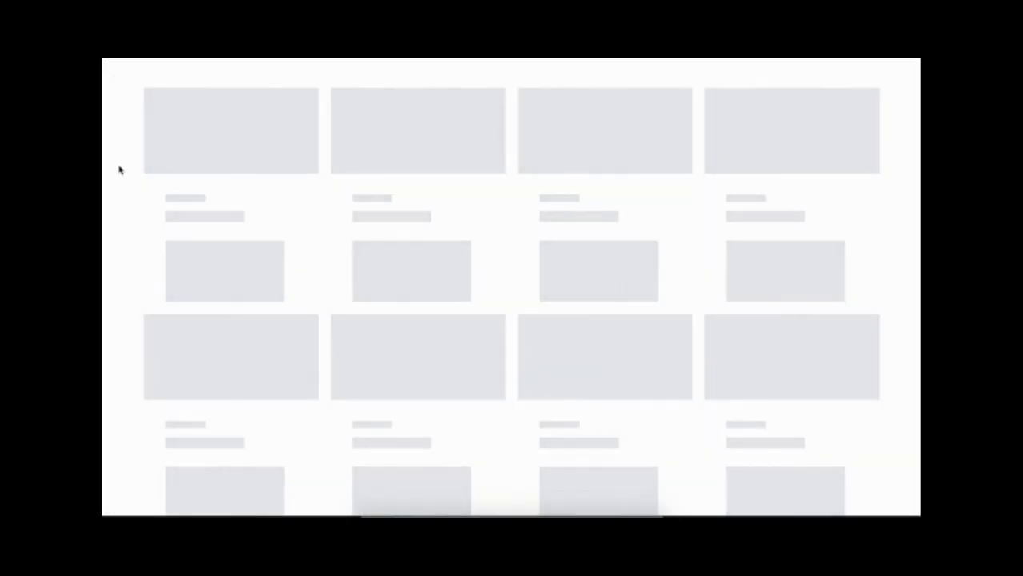
{"action": "scroll", "coordinate": [118, 168], "scroll_direction": "down", "scroll_amount": 3}
{"action": "scroll", "coordinate": [134, 196], "scroll_direction": "down", "scroll_amount": 15}
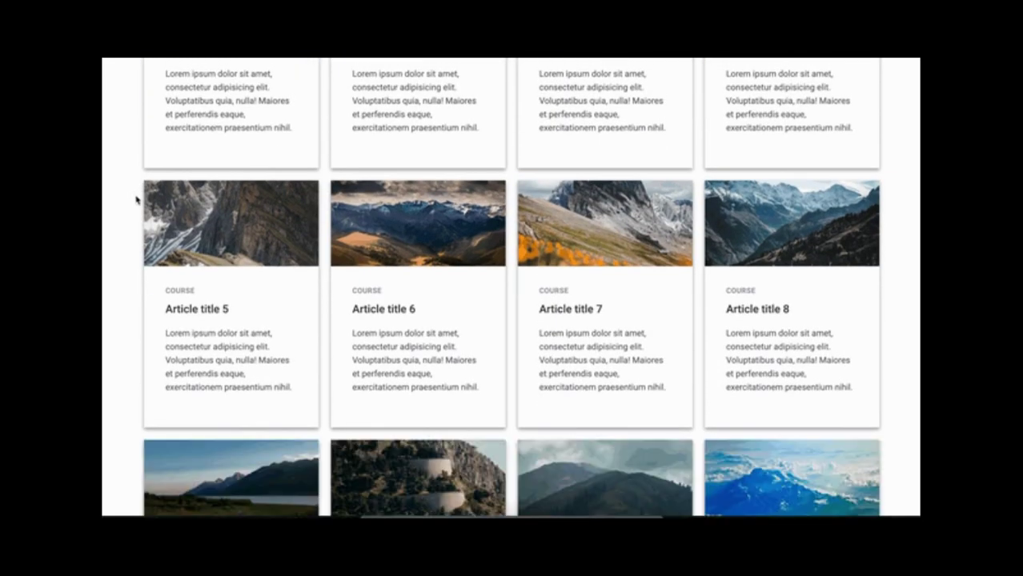
{"action": "scroll", "coordinate": [137, 200], "scroll_direction": "down", "scroll_amount": 10}
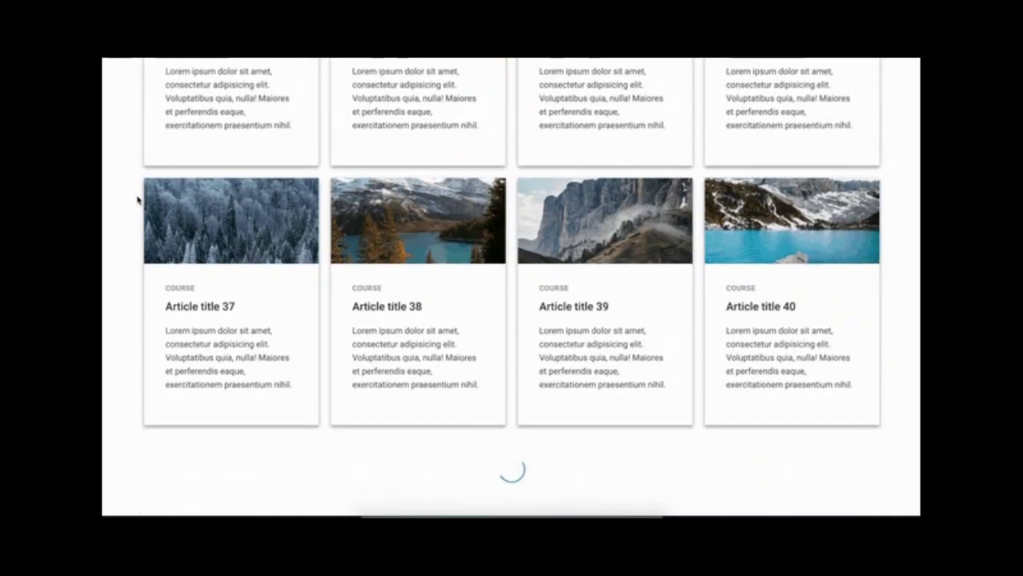
{"action": "scroll", "coordinate": [137, 200], "scroll_direction": "down", "scroll_amount": 20}
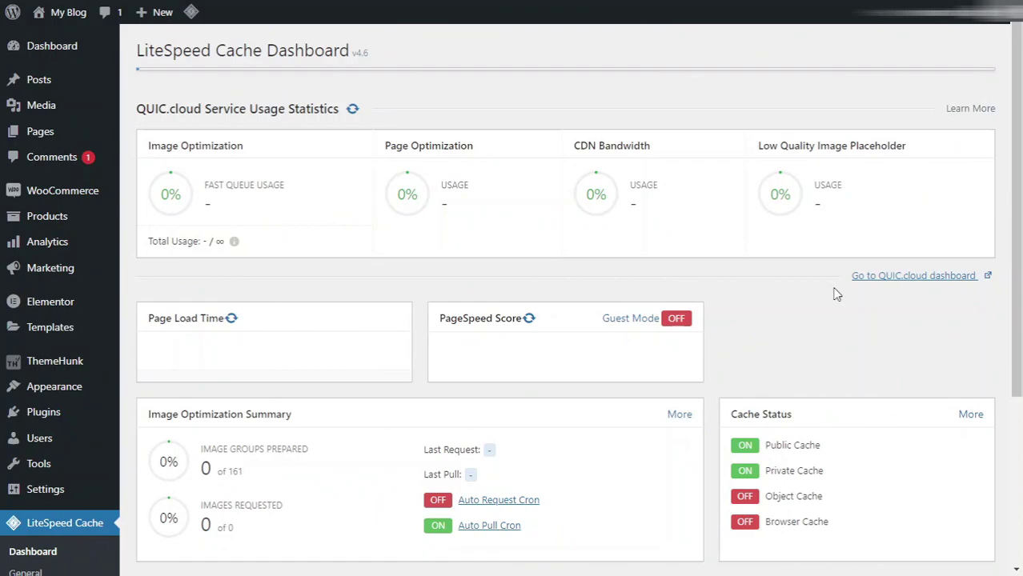
Step: Turn on Automatically Upgrade in the LiteSpeed Cache General Settings and save the changes
{"action": "scroll", "coordinate": [837, 294], "scroll_direction": "down", "scroll_amount": 4}
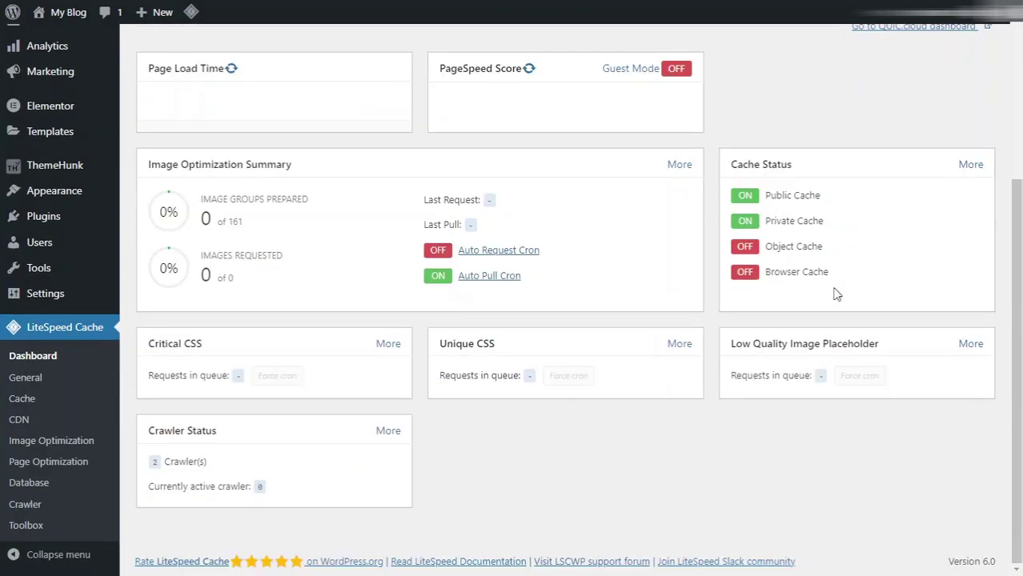
{"action": "left_click", "coordinate": [42, 389]}
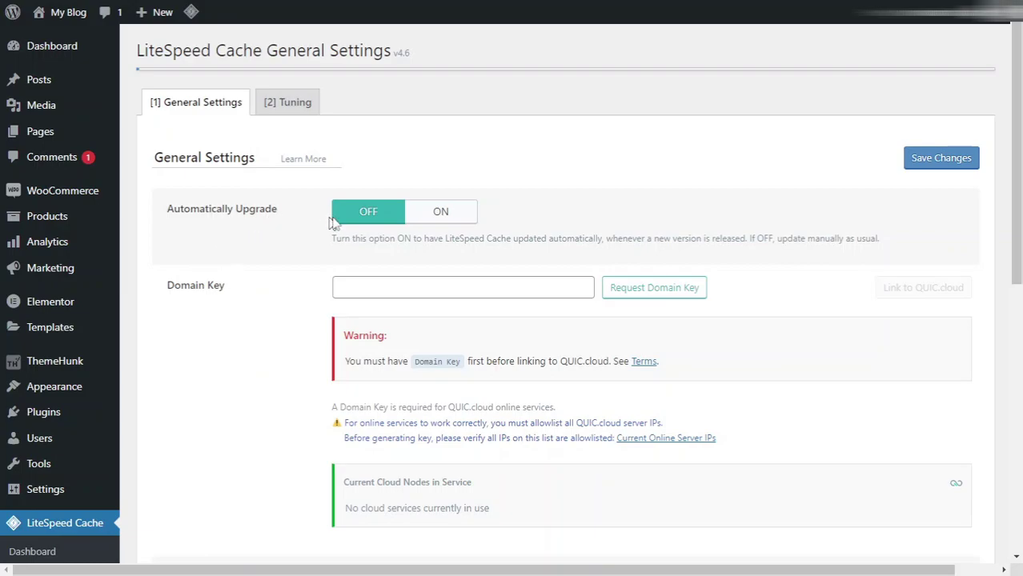
{"action": "left_click", "coordinate": [461, 223]}
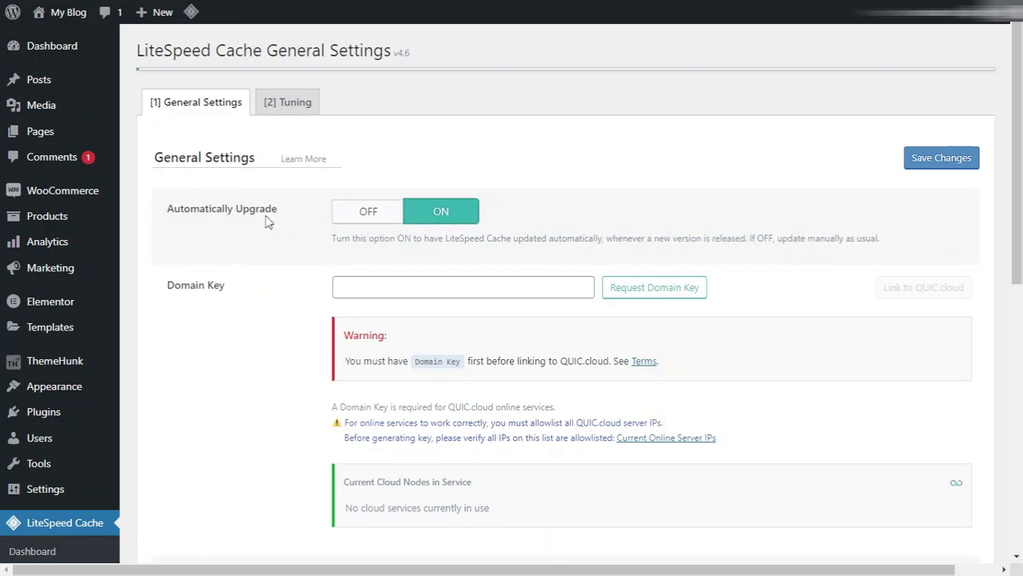
{"action": "left_click", "coordinate": [951, 164]}
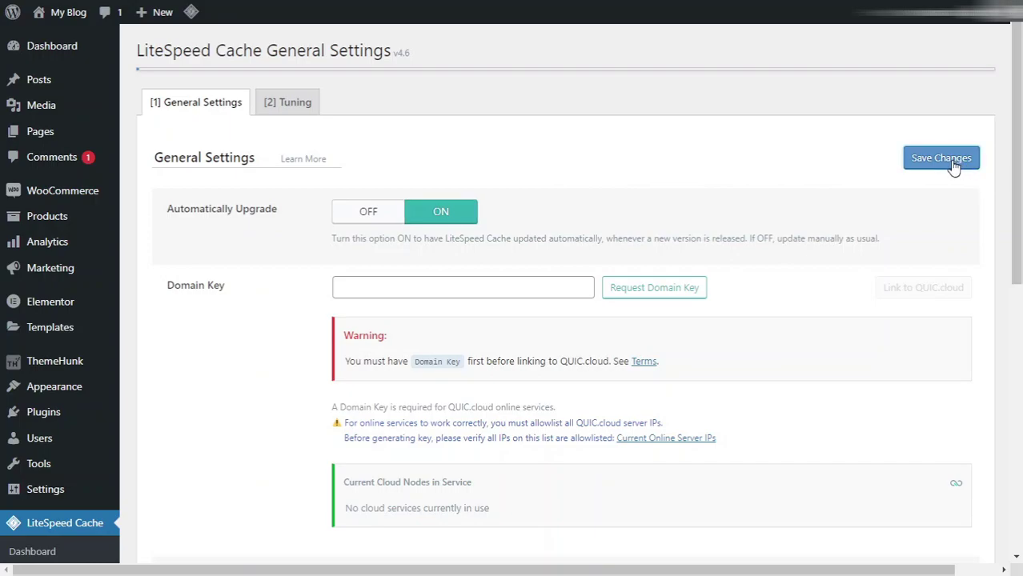
Step: Turn on Browser Cache in the LiteSpeed Cache browser settings and save the changes
{"action": "scroll", "coordinate": [11, 240], "scroll_direction": "down", "scroll_amount": 5}
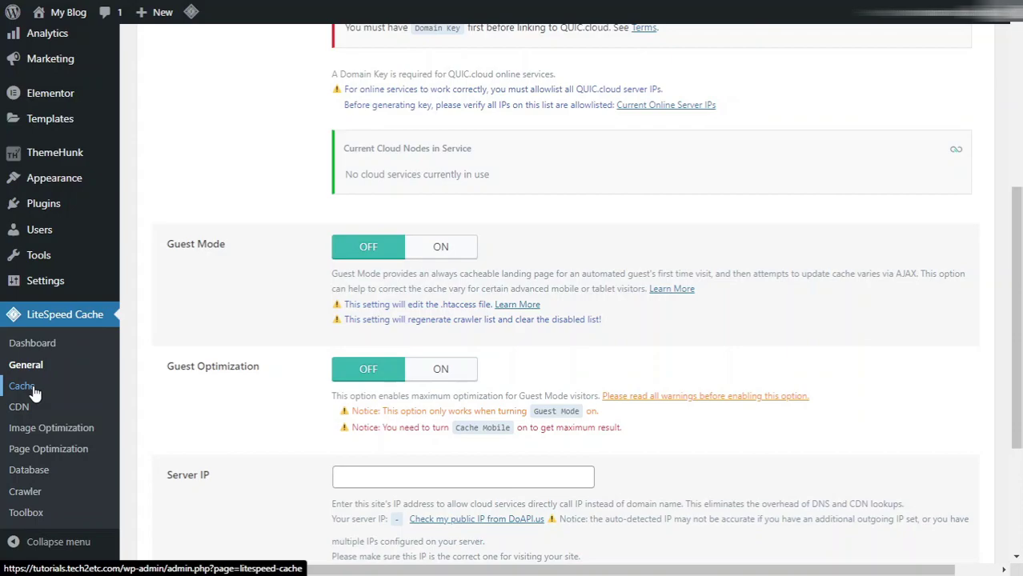
{"action": "left_click", "coordinate": [21, 386]}
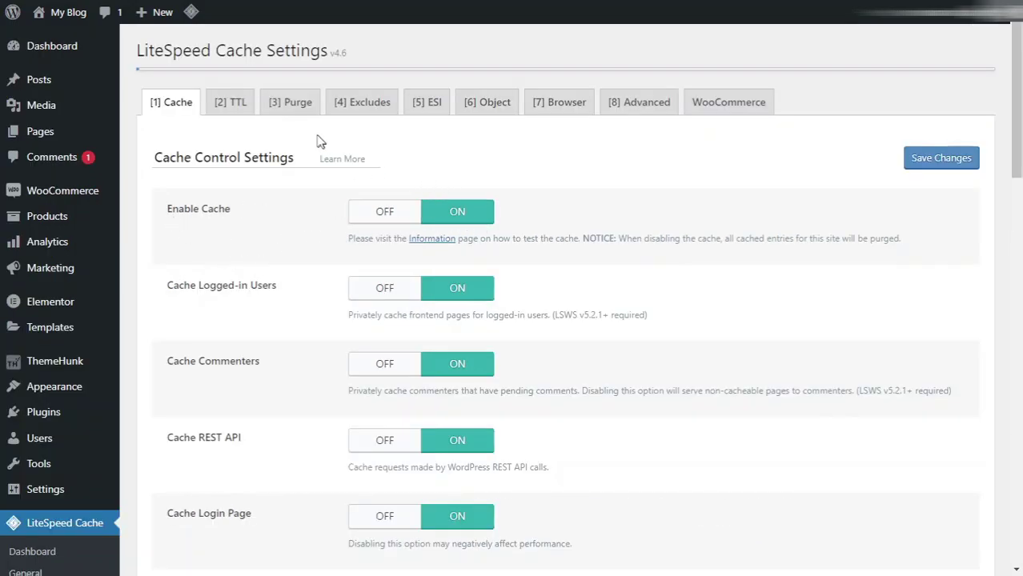
{"action": "left_click", "coordinate": [302, 116]}
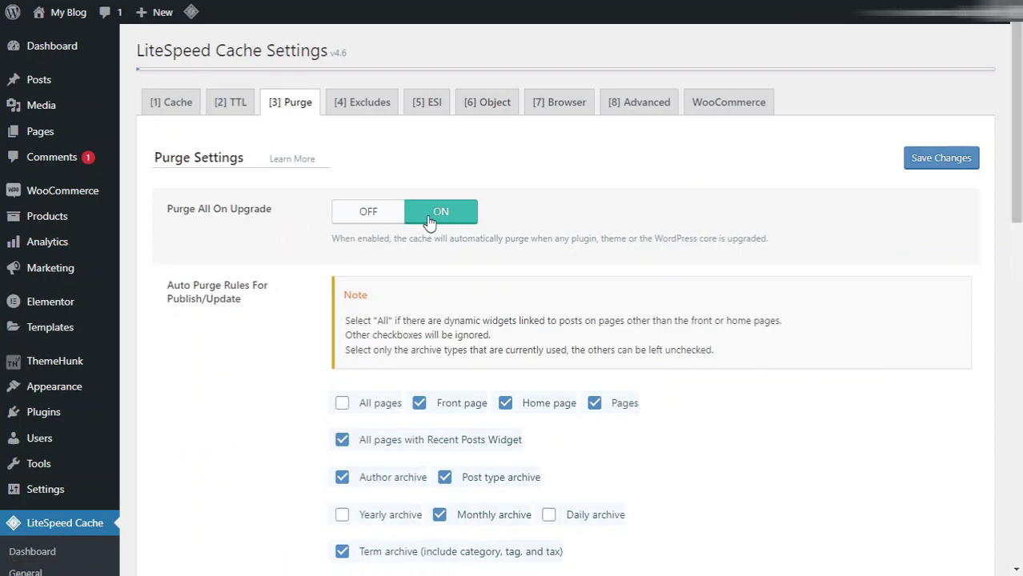
{"action": "left_click", "coordinate": [559, 108]}
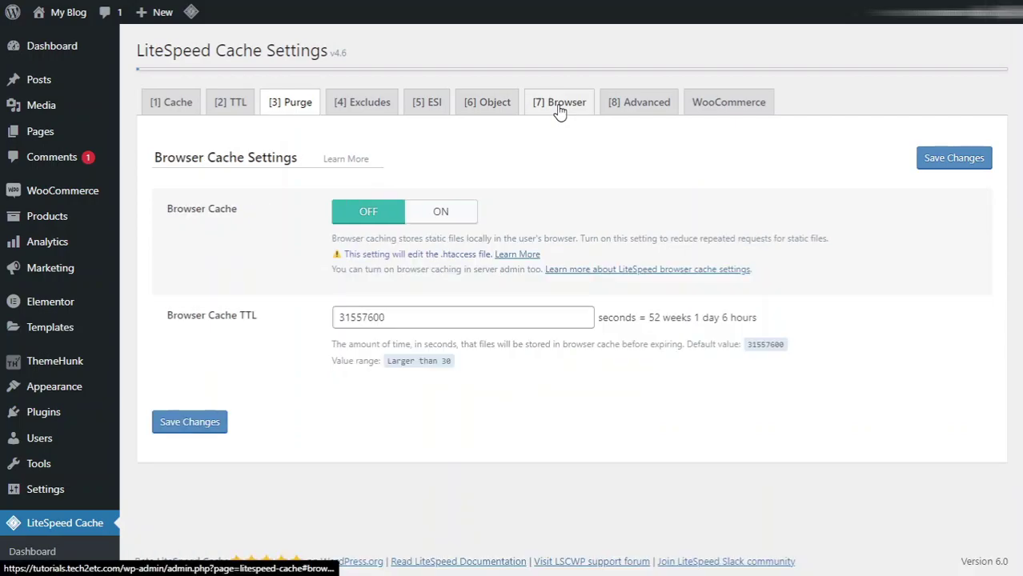
{"action": "left_click", "coordinate": [461, 214]}
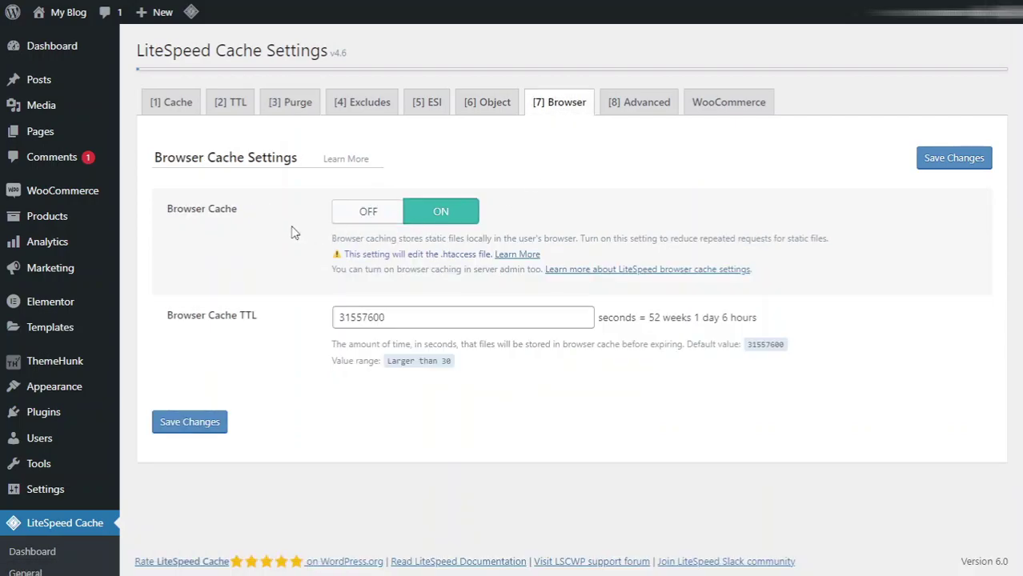
{"action": "left_click", "coordinate": [957, 158]}
Step: Turn on CSS Minify in the CSS settings of LiteSpeed Page Optimization and save the changes
{"action": "scroll", "coordinate": [136, 265], "scroll_direction": "down", "scroll_amount": 3}
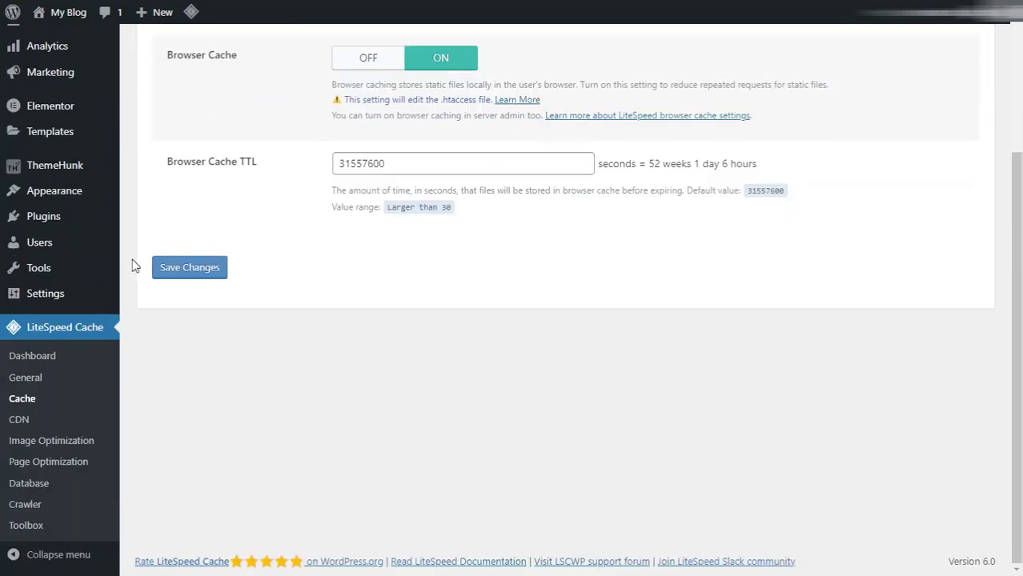
{"action": "left_click", "coordinate": [30, 463]}
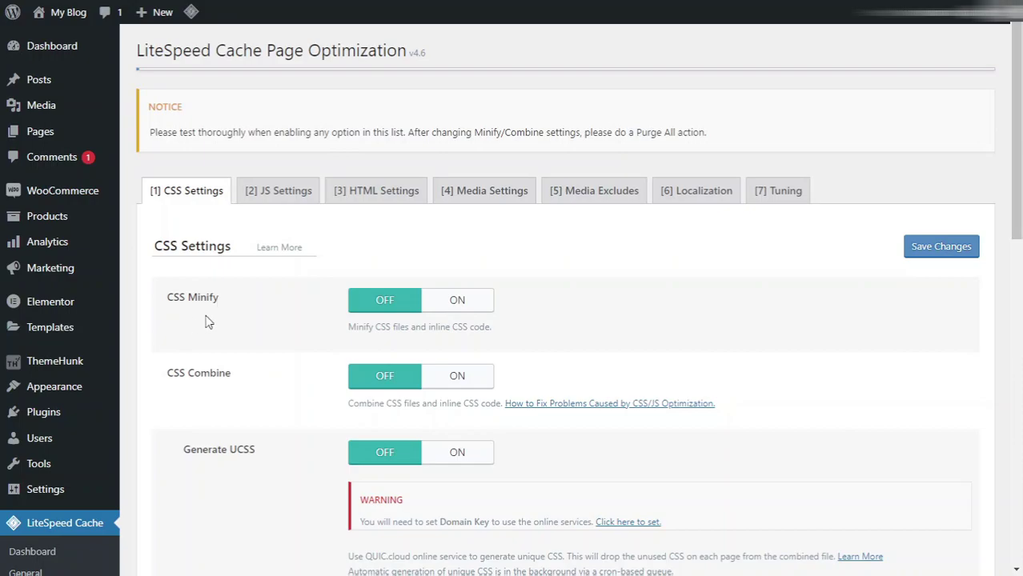
{"action": "left_click", "coordinate": [466, 304]}
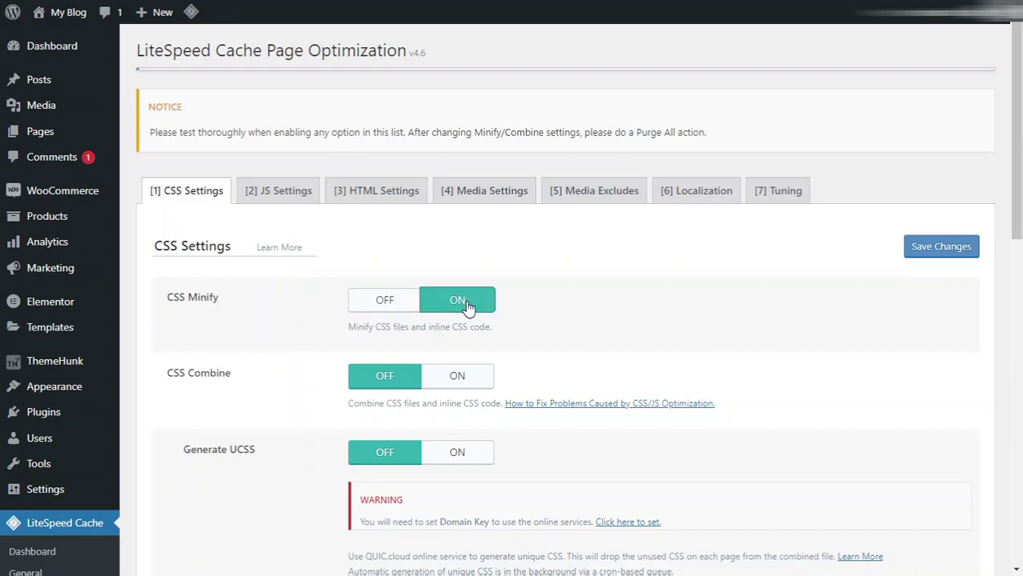
{"action": "left_click", "coordinate": [932, 253]}
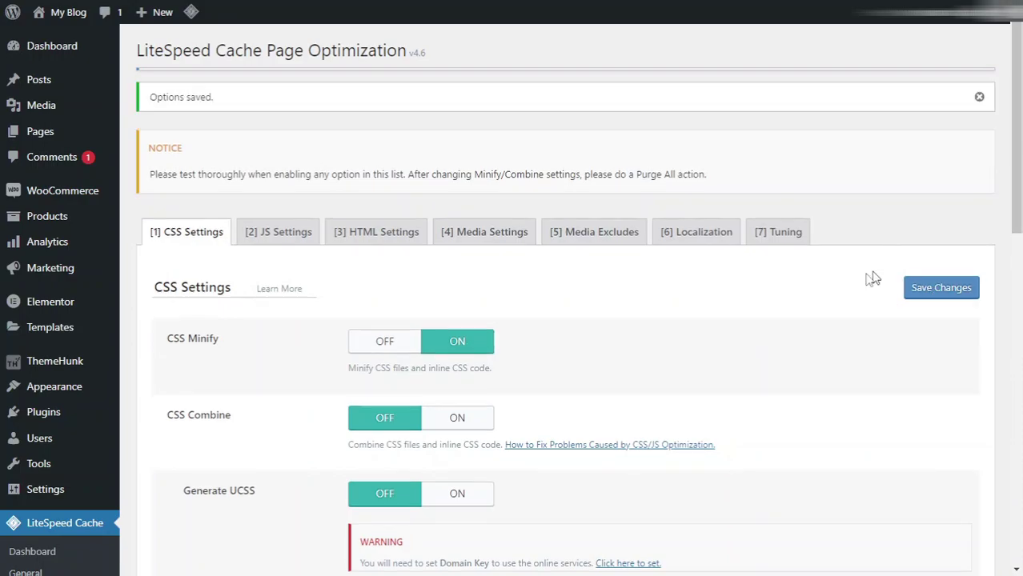
Step: Turn on JS Minify in the JS settings of Page Optimization and save the changes
{"action": "left_click", "coordinate": [301, 242]}
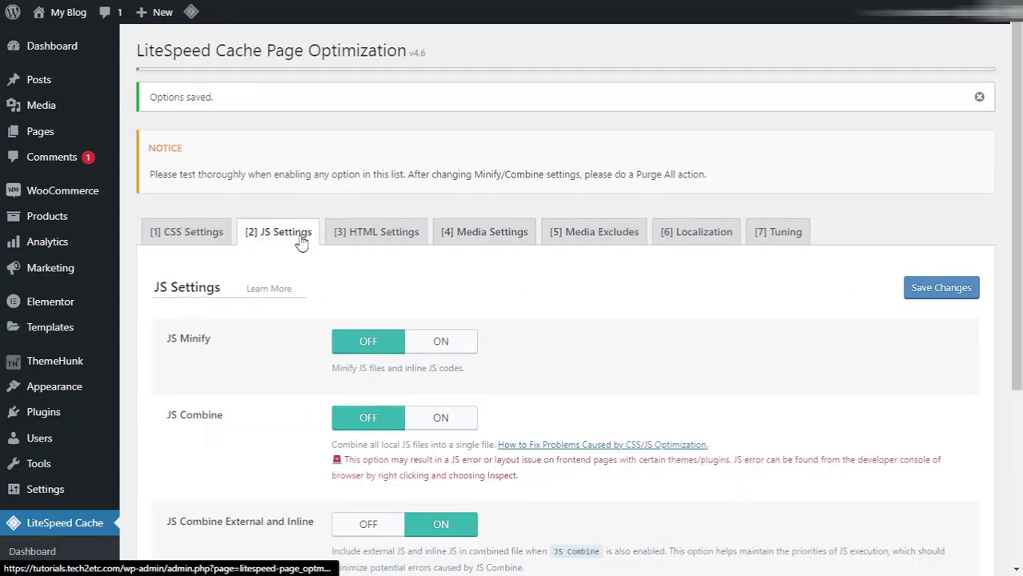
{"action": "left_click", "coordinate": [448, 345]}
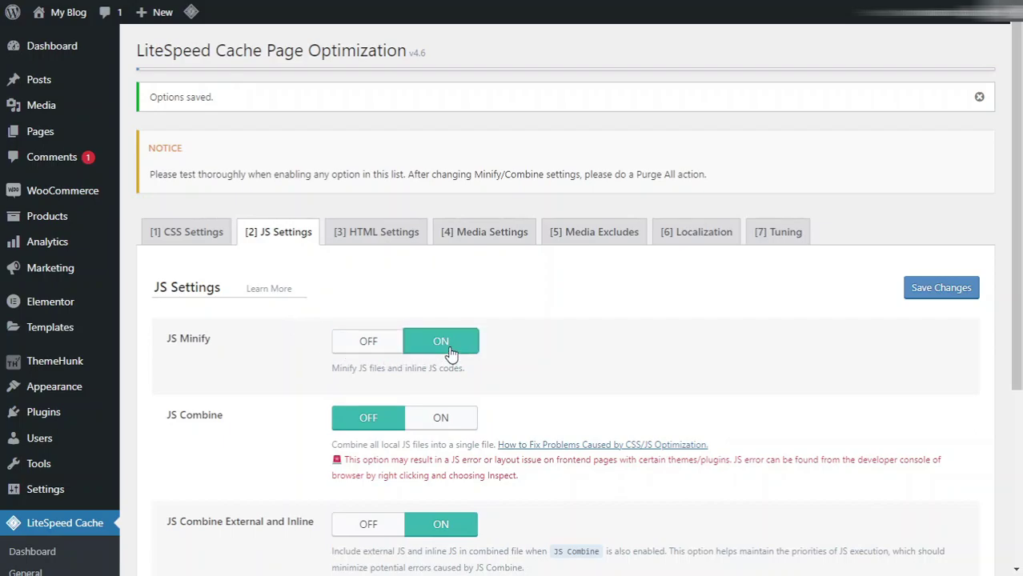
{"action": "left_click", "coordinate": [933, 293]}
Step: Turn on Lazy Load Images and Responsive Placeholder in the media settings of Page Optimization
{"action": "left_click", "coordinate": [512, 238]}
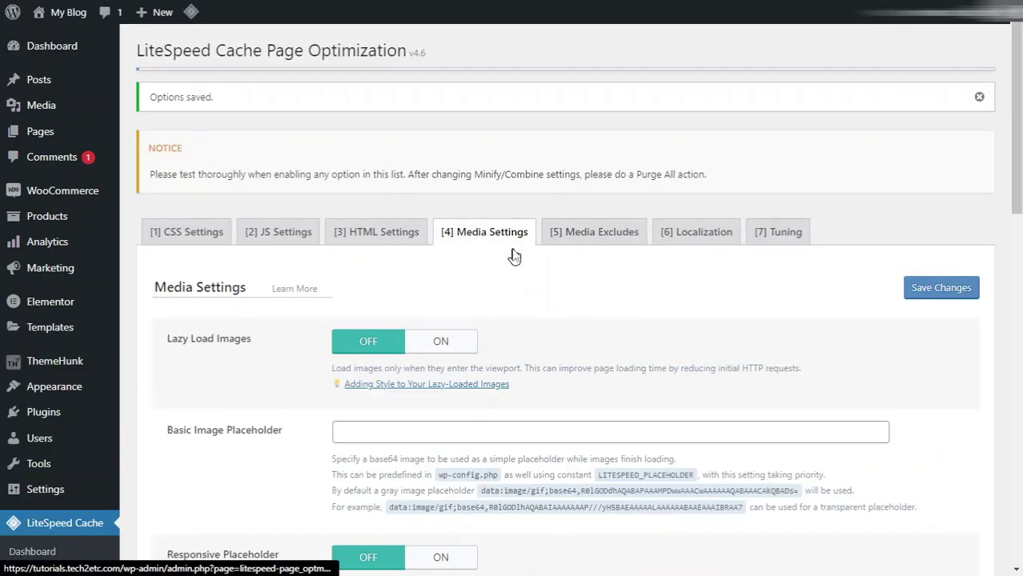
{"action": "left_click", "coordinate": [454, 351]}
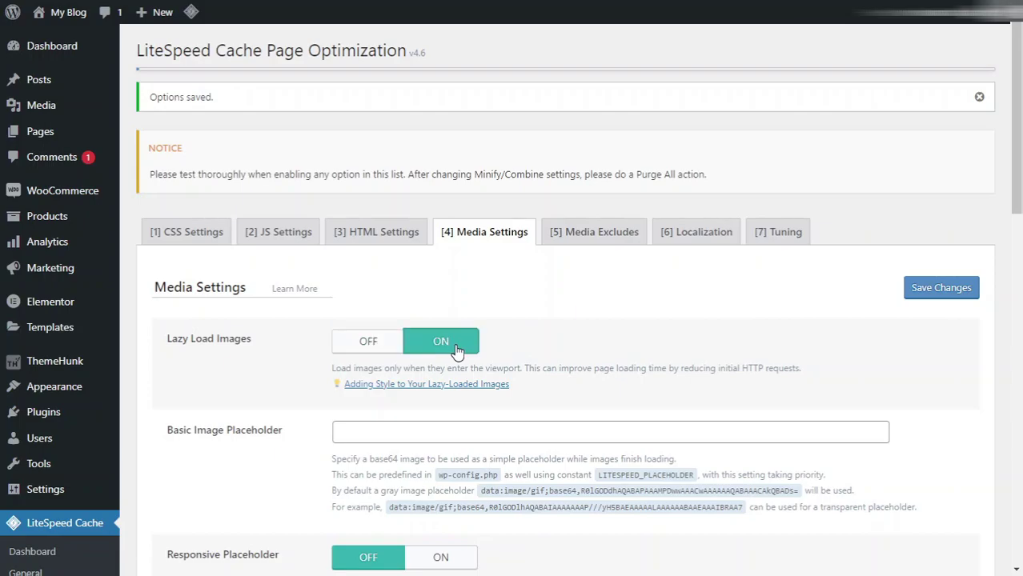
{"action": "scroll", "coordinate": [521, 357], "scroll_direction": "down", "scroll_amount": 3}
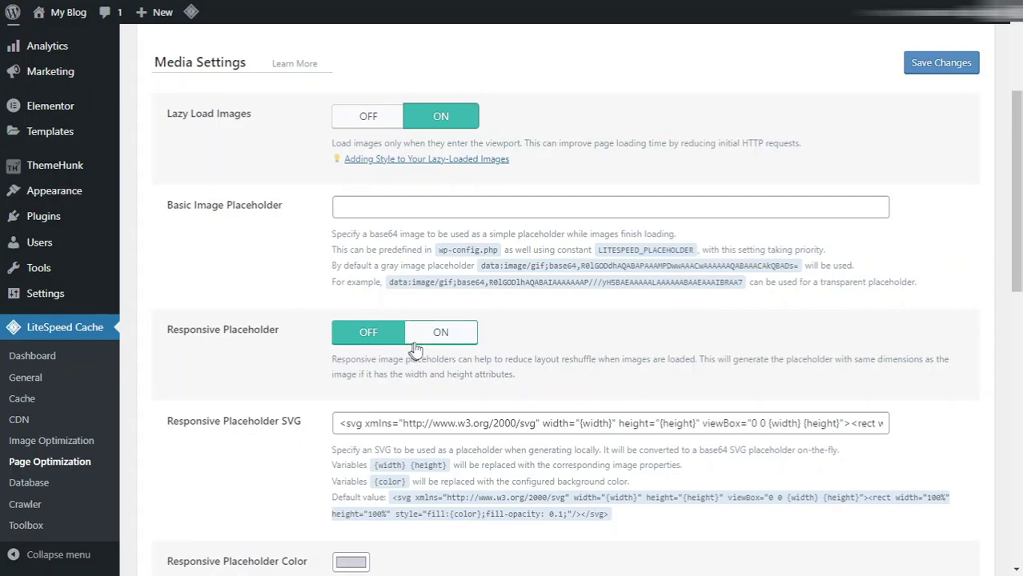
{"action": "left_click", "coordinate": [442, 339]}
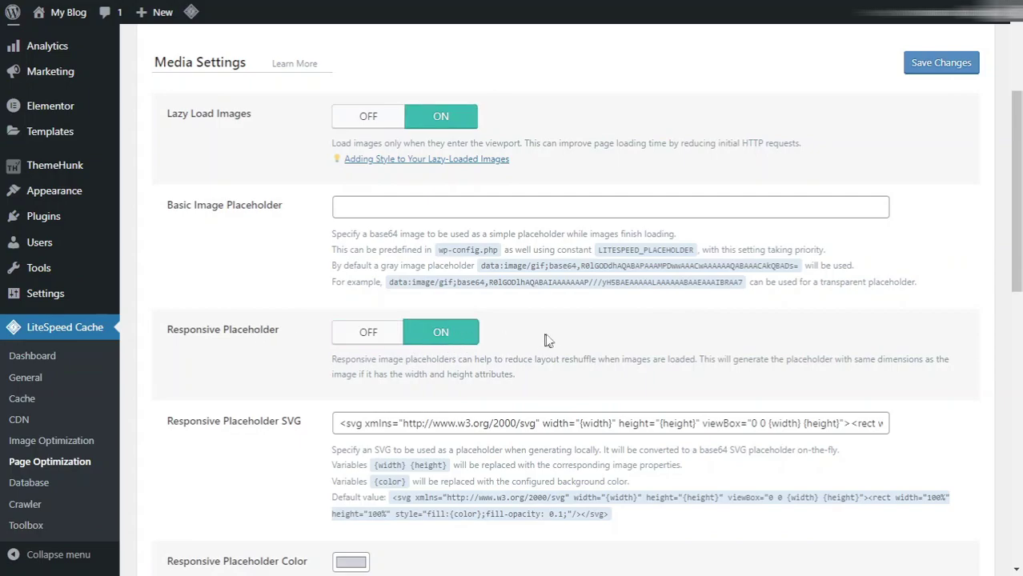
Step: Turn on Lazy Load Iframes and Add Missing Sizes in the media settings, and save the changes
{"action": "scroll", "coordinate": [548, 340], "scroll_direction": "down", "scroll_amount": 7}
{"action": "scroll", "coordinate": [546, 341], "scroll_direction": "down", "scroll_amount": 3}
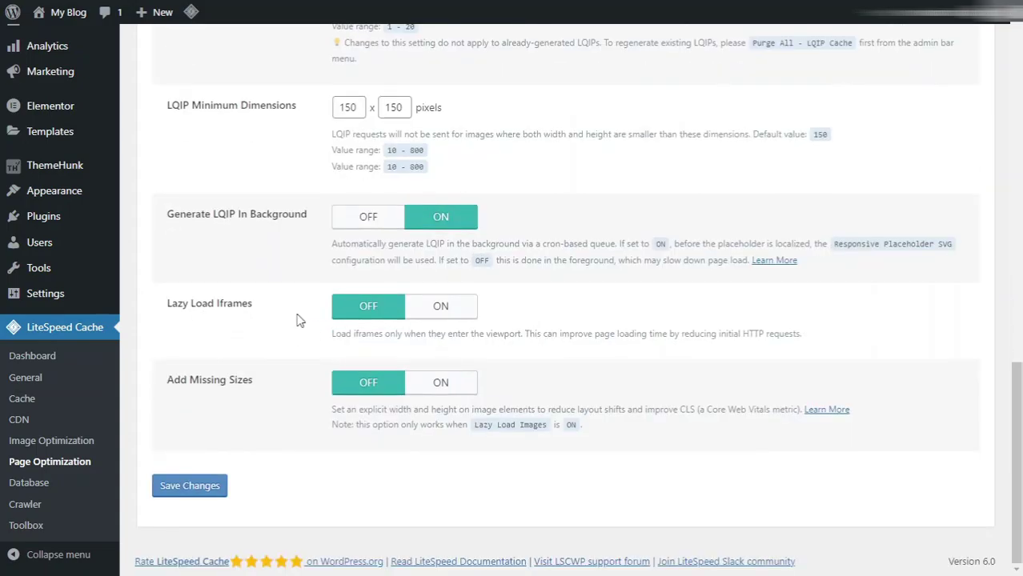
{"action": "left_click", "coordinate": [458, 318]}
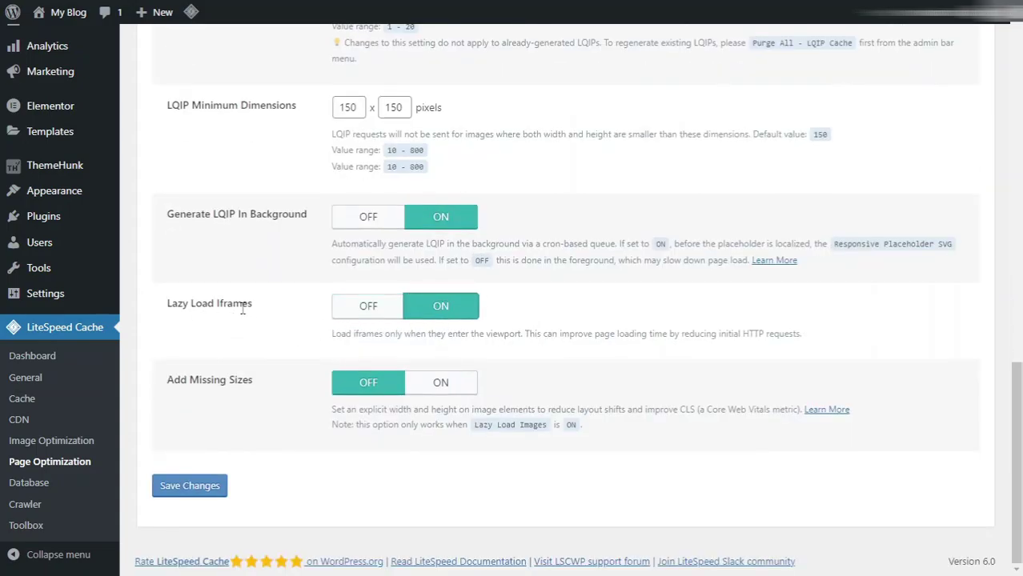
{"action": "left_click", "coordinate": [426, 392]}
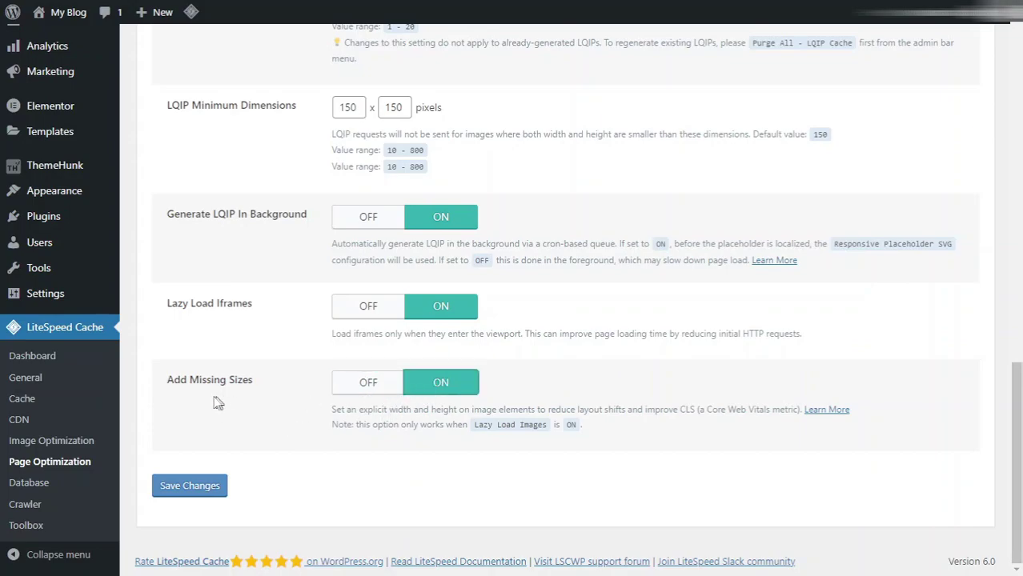
{"action": "left_click", "coordinate": [217, 489]}
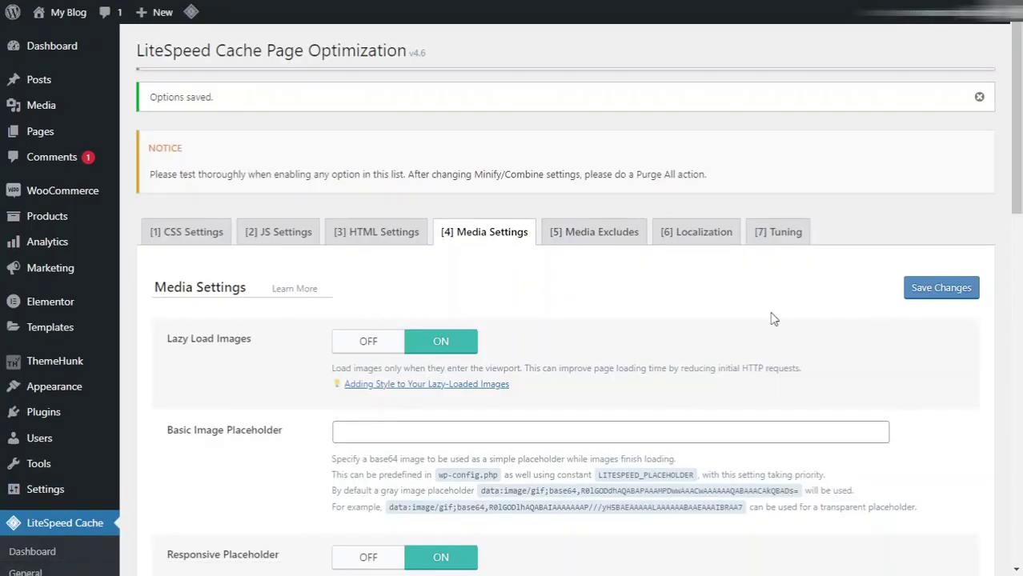
Step: Turn on Gravatar Cache in the Localization settings of Page Optimization and save the changes
{"action": "left_click", "coordinate": [704, 240]}
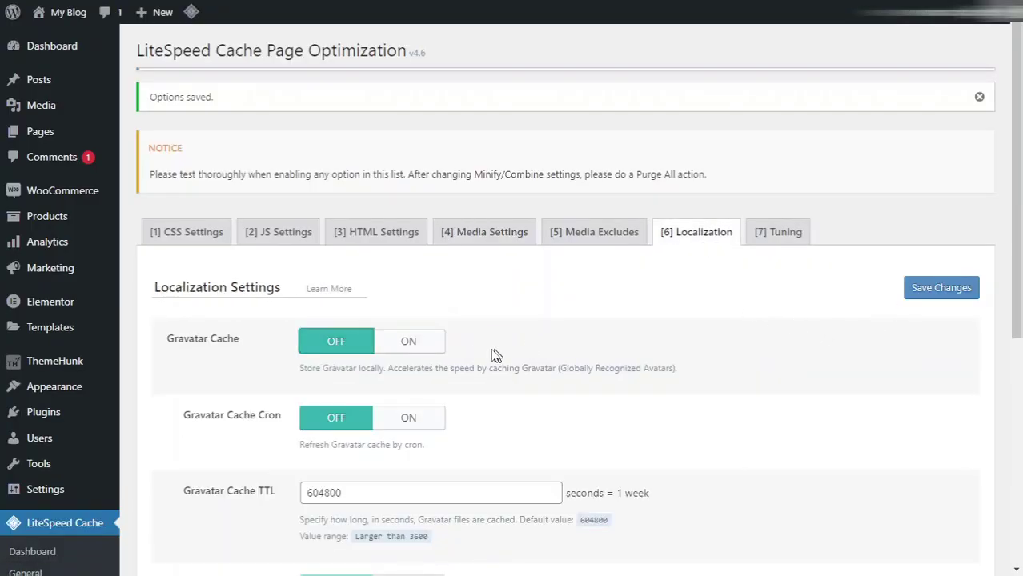
{"action": "left_click", "coordinate": [414, 344]}
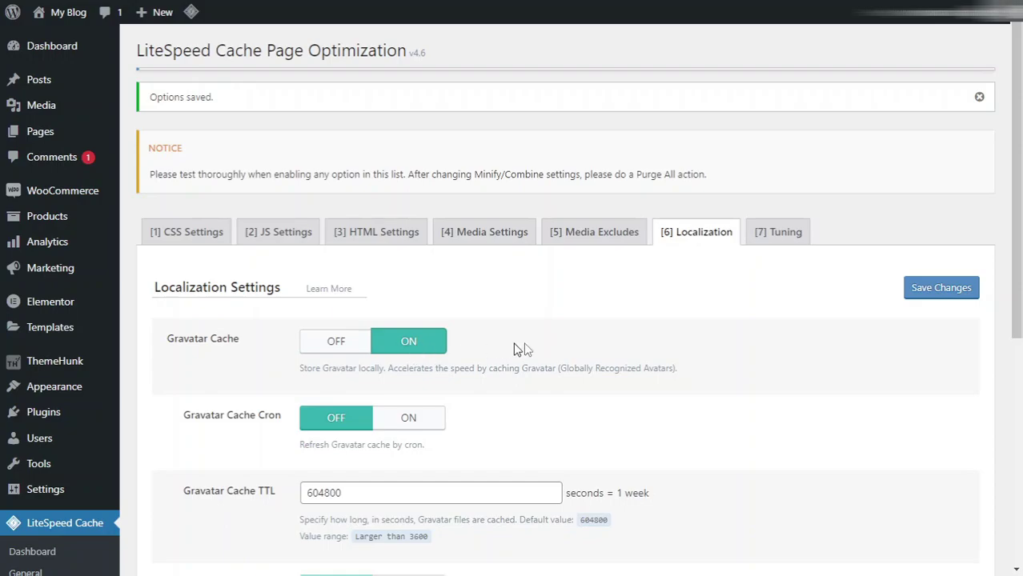
{"action": "left_click", "coordinate": [925, 297]}
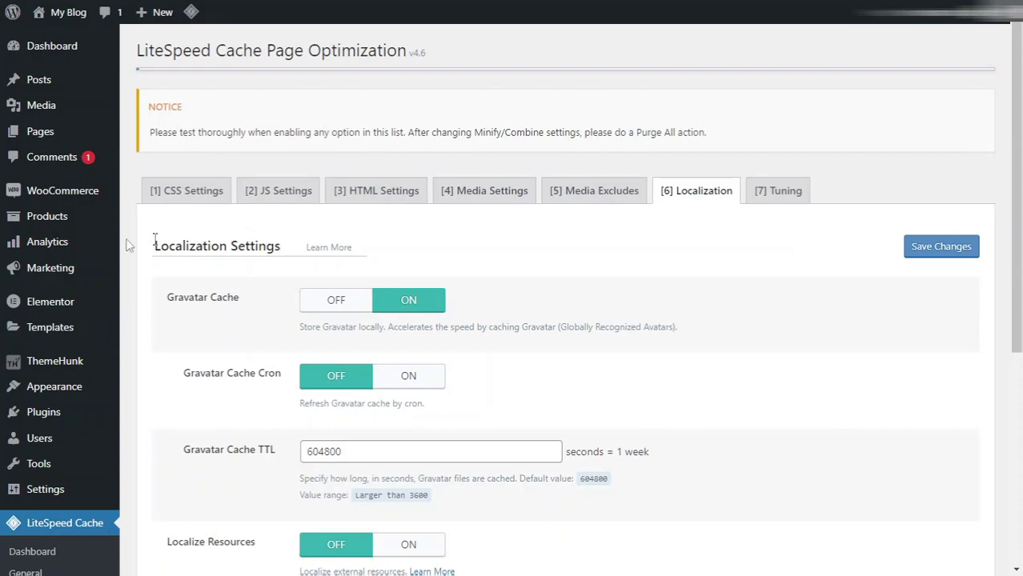
Step: Purge all cache entries created by the plugin with Purge All in the LiteSpeed Cache Toolbox
{"action": "scroll", "coordinate": [9, 240], "scroll_direction": "down", "scroll_amount": 4}
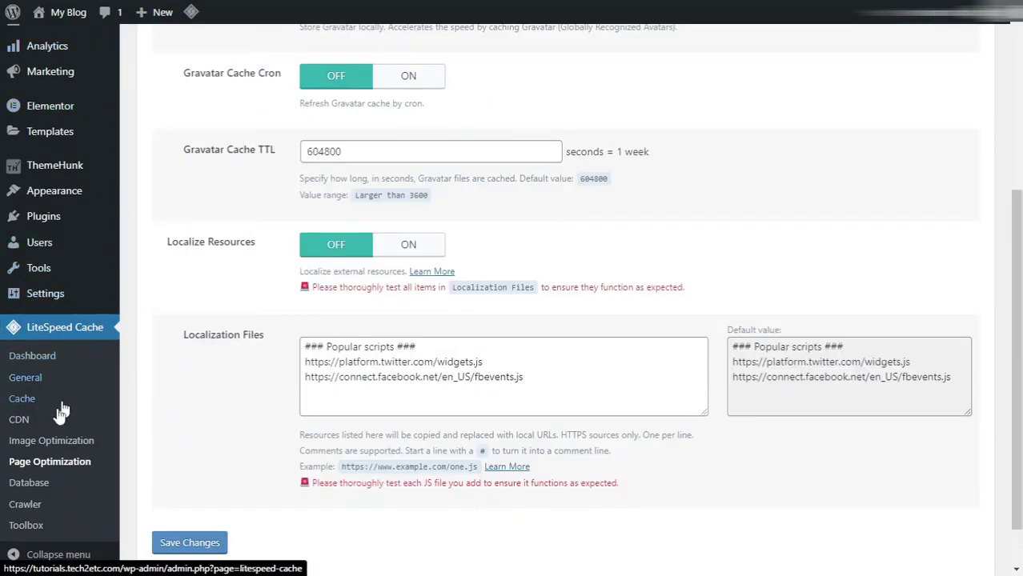
{"action": "left_click", "coordinate": [35, 531]}
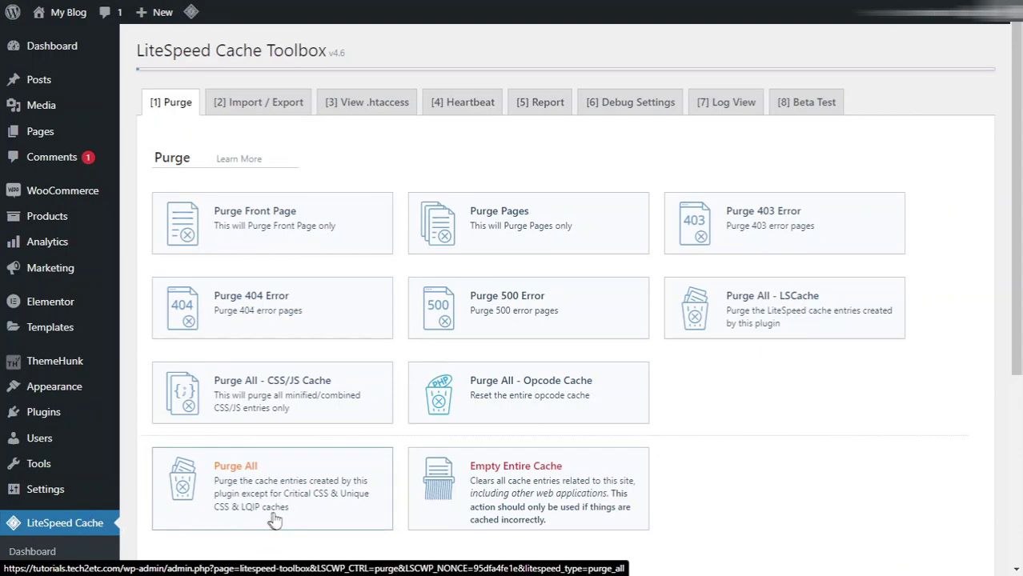
{"action": "left_click", "coordinate": [303, 498]}
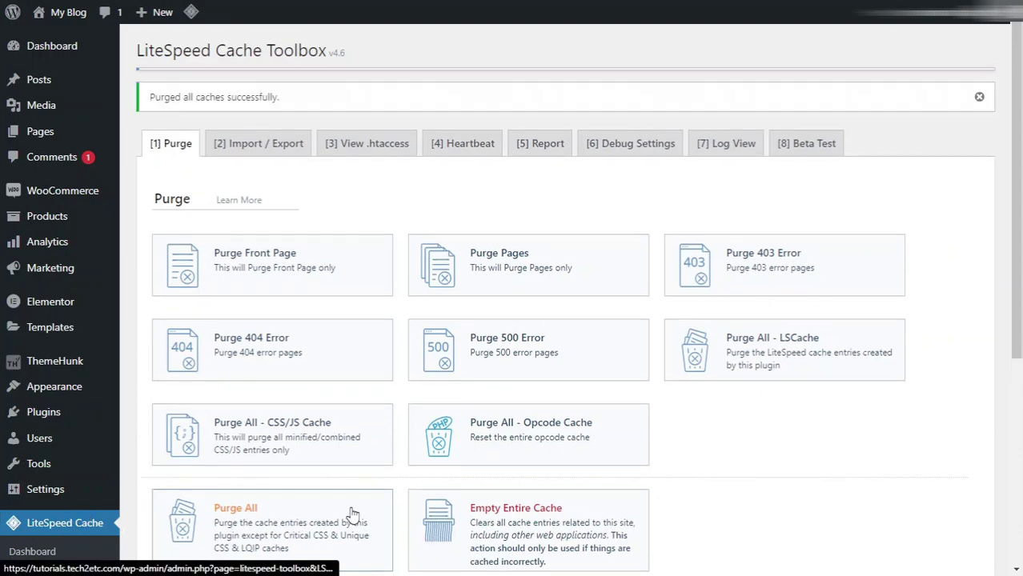
{"action": "left_click_drag", "start_coordinate": [169, 96], "coordinate": [289, 99]}
{"action": "left_click", "coordinate": [299, 98]}
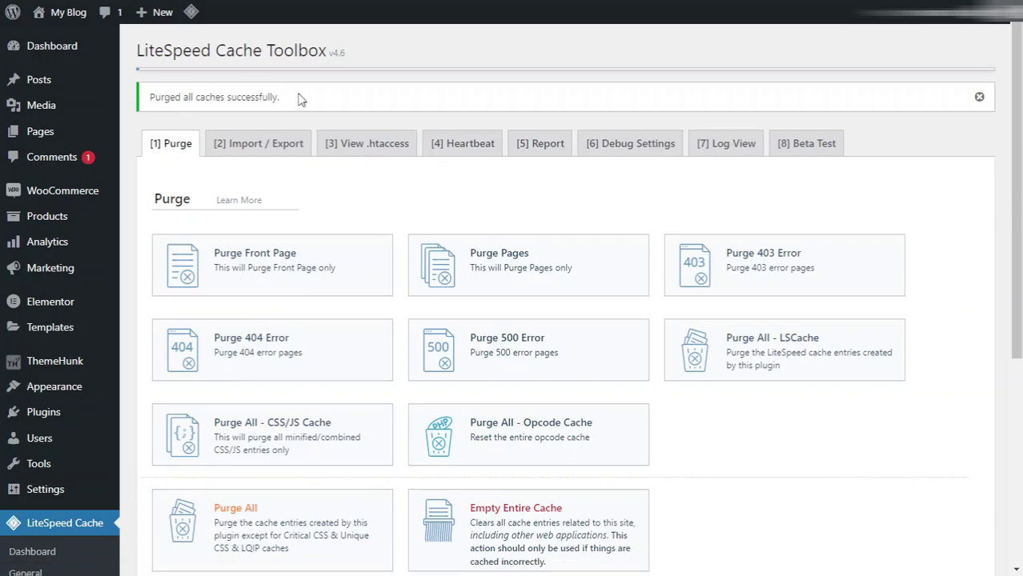